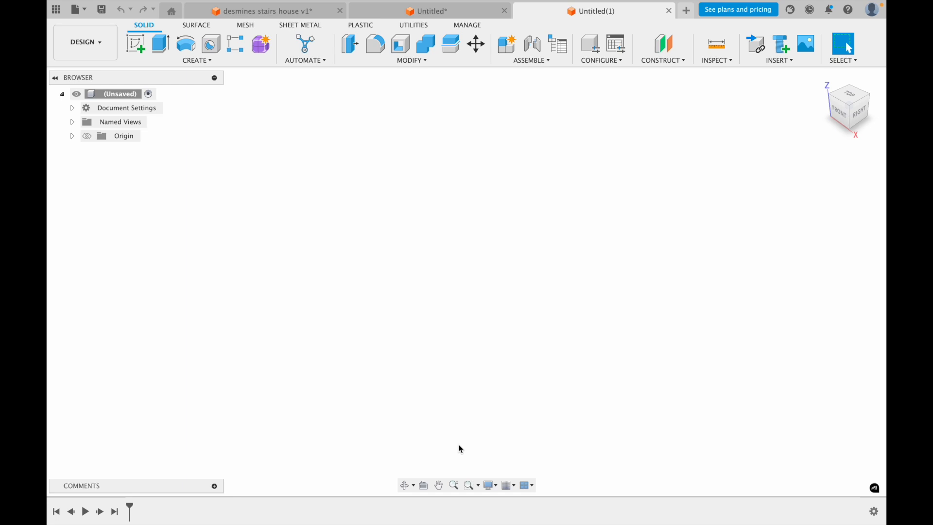
Switch to the untitled design with the plate sketch and extrude the rounded square profile with four holes by .2
mouse_move(454, 2)
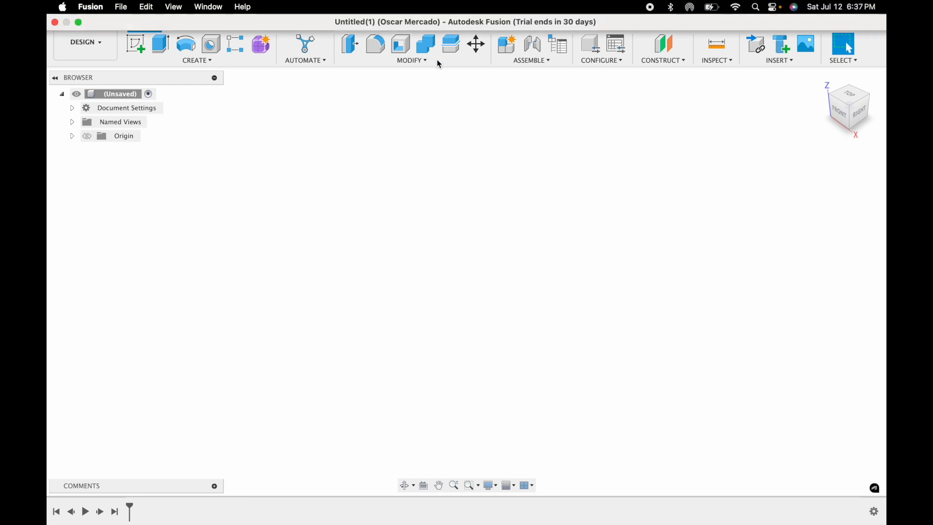
left_click(442, 13)
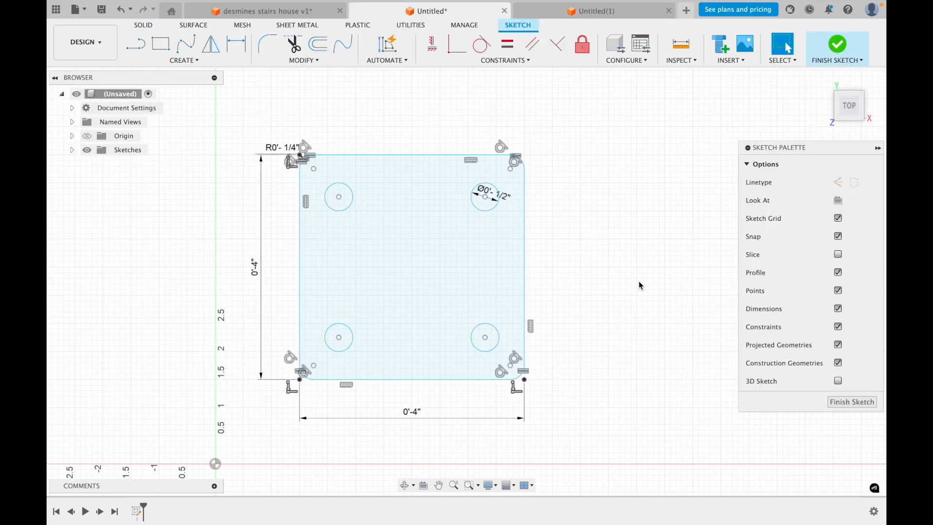
mouse_move(627, 282)
middle_mouse_down("shift")
mouse_move(643, 262)
mouse_move(642, 229)
mouse_move(590, 203)
mouse_move(581, 223)
middle_mouse_up("shift")
left_click(144, 25)
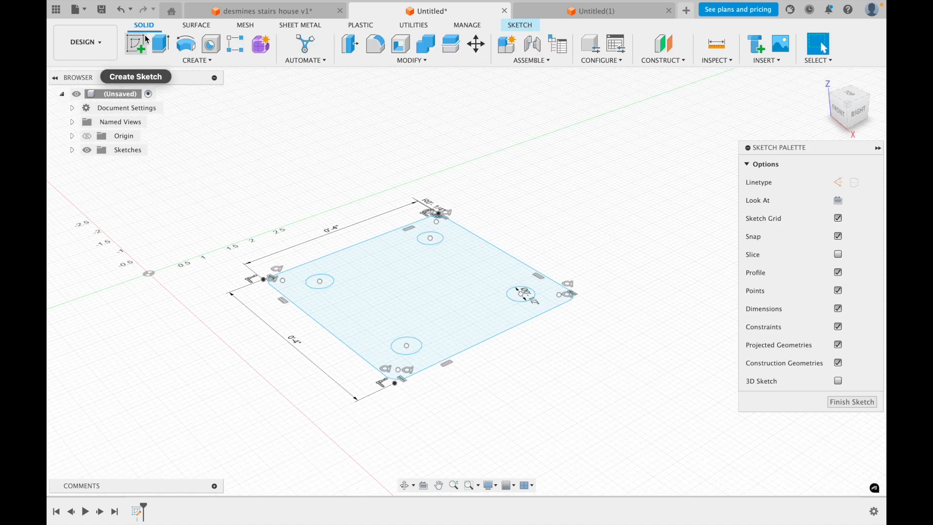
left_click(161, 44)
left_click(416, 273)
type(".2")
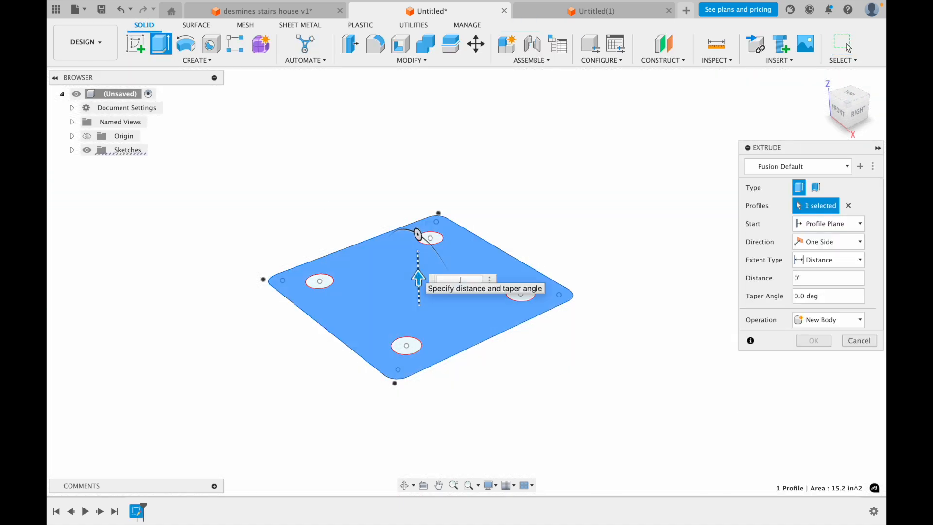
key("Return")
middle_click_drag(578, 310, 627, 281, "shift")
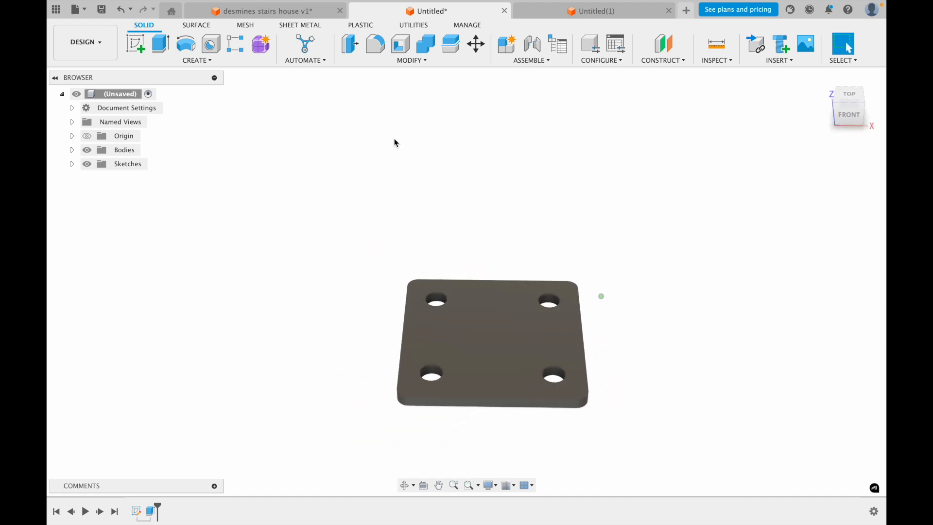
Examine the staircase and window of the desmines stairs house model from the inside and outside
left_click(260, 10)
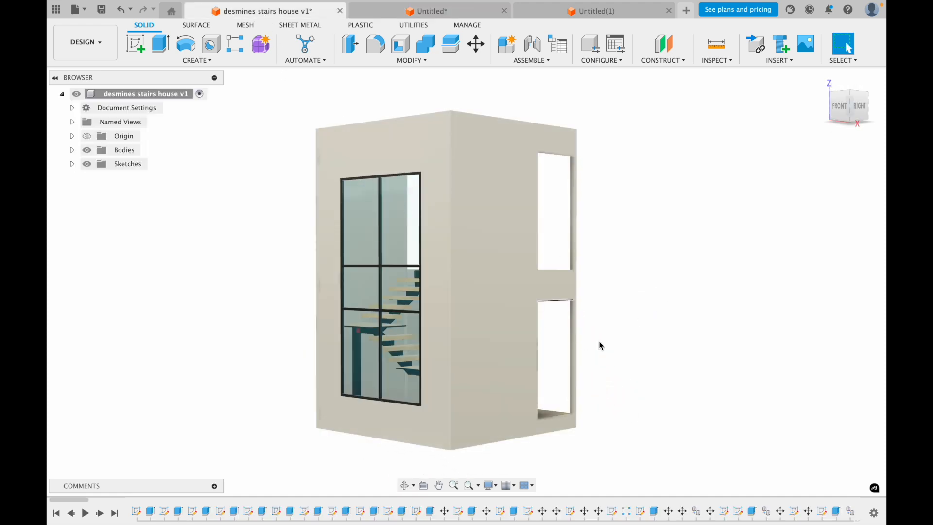
middle_click_drag(620, 324, 488, 327, "shift")
scroll(368, 368, "up", 10)
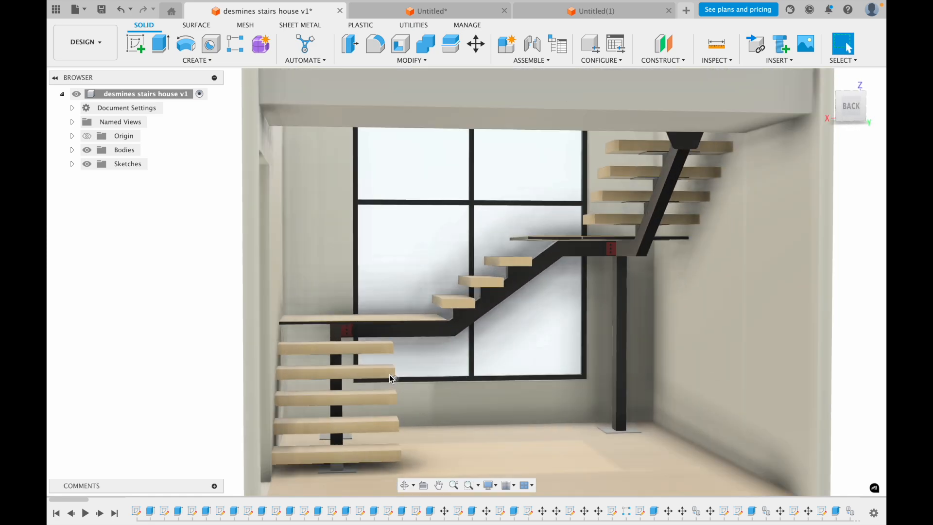
middle_click_drag(391, 379, 535, 376, "shift")
scroll(535, 376, "down", 4)
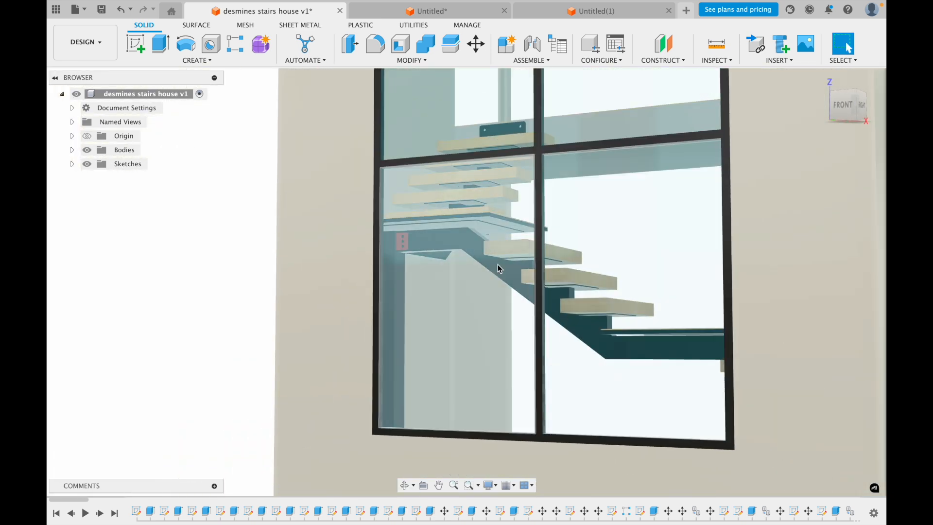
scroll(524, 315, "down", 3)
middle_click_drag(477, 312, 514, 273, "shift")
scroll(610, 290, "down", 5)
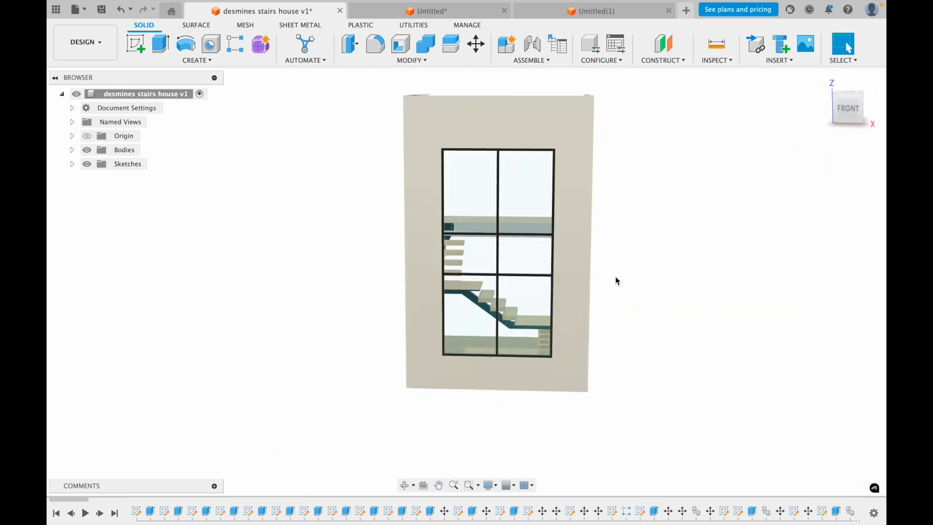
middle_click_drag(616, 280, 574, 336, "shift")
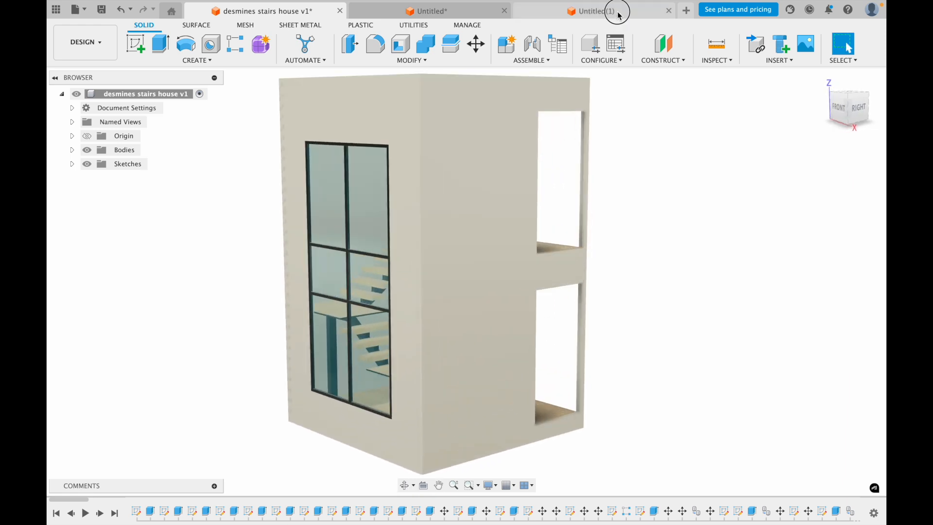
Switch to the empty untitled design and start a sketch on the horizontal XY plane
left_click(618, 14)
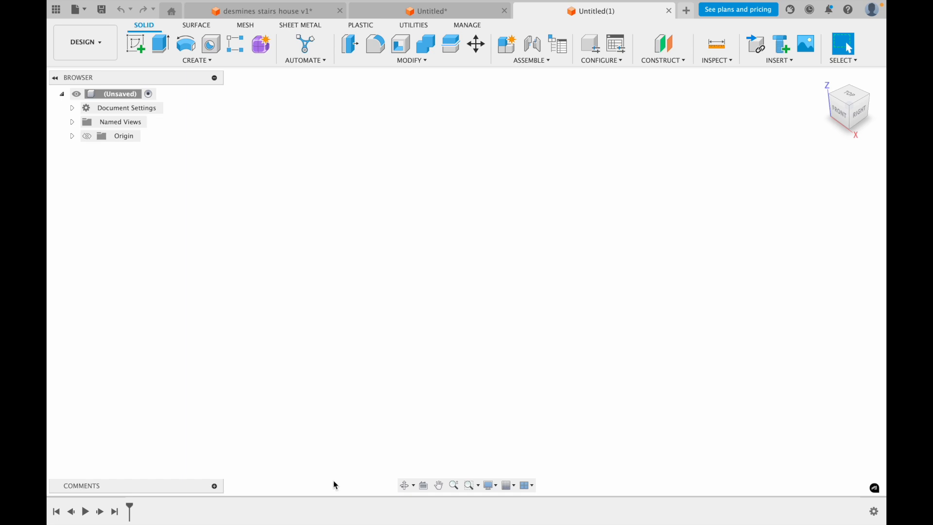
middle_click_drag(398, 326, 416, 285)
left_click(139, 43)
left_click(580, 187)
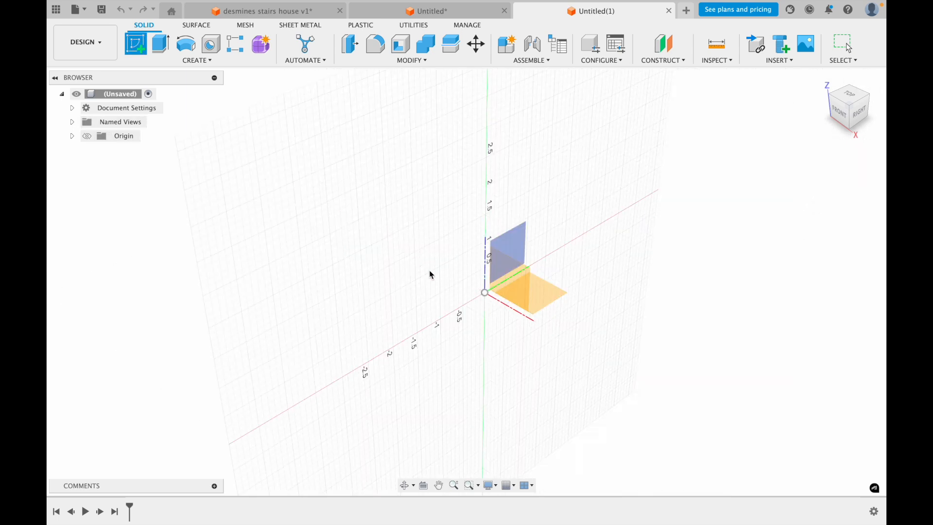
middle_click_drag(680, 182, 601, 197)
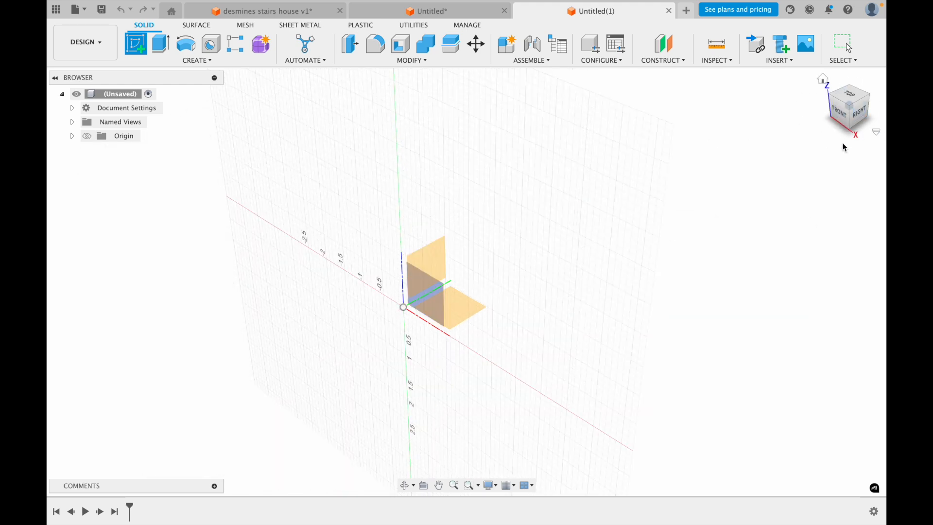
left_click(853, 98)
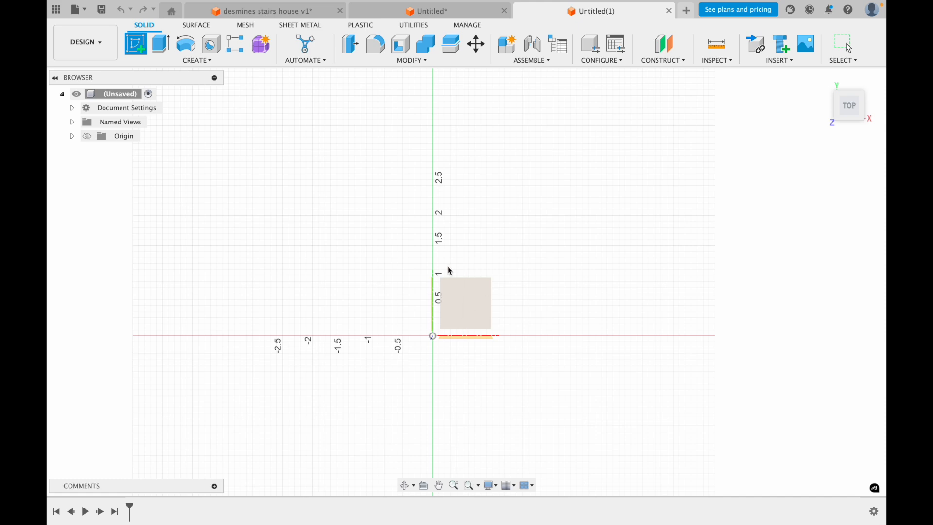
left_click(468, 305)
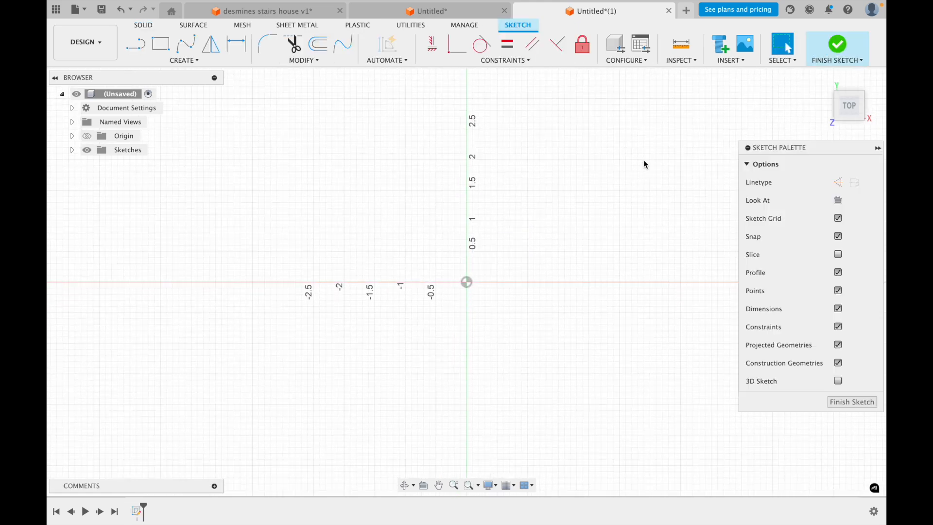
Draw a horizontal line 2.5 inches long above and to the right of the origin
middle_click_drag(480, 241, 396, 284)
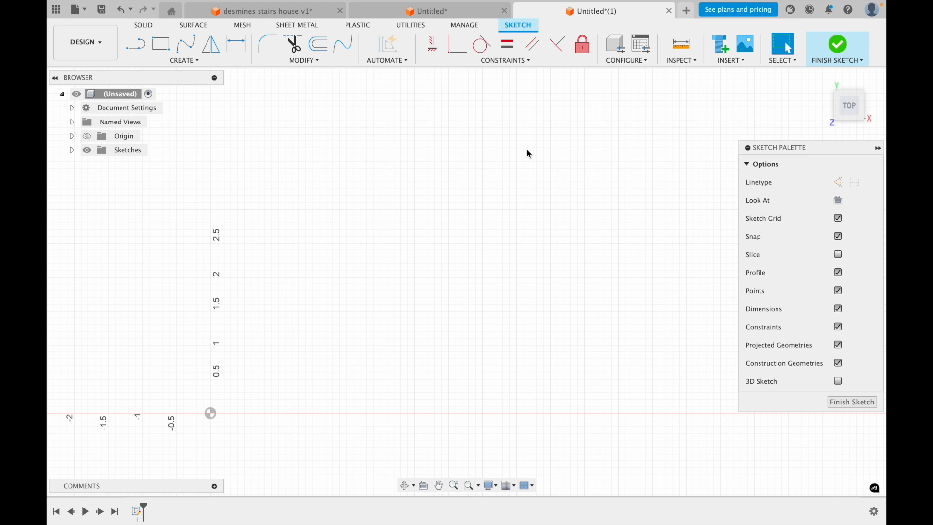
left_click(135, 44)
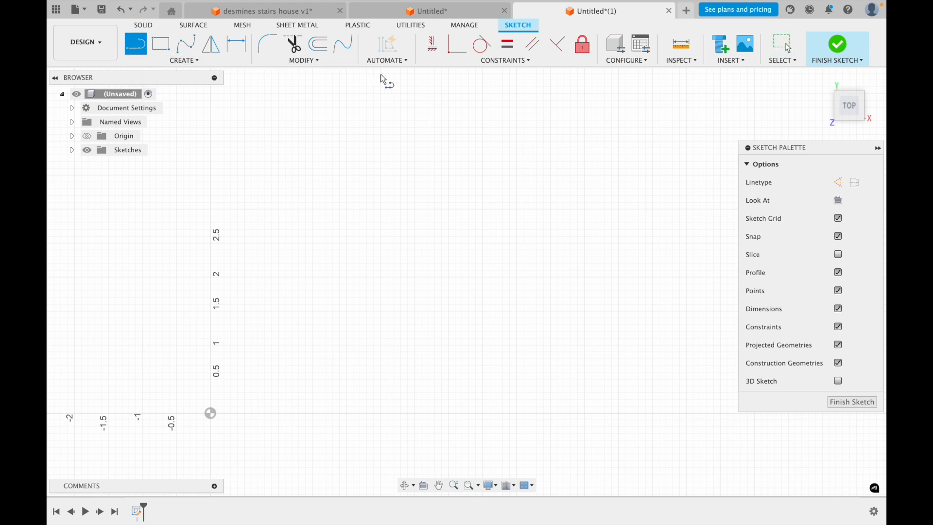
left_click(314, 110)
left_click(404, 107)
type("2.5")
key("Return")
middle_click_drag(390, 284, 385, 299)
key("Escape")
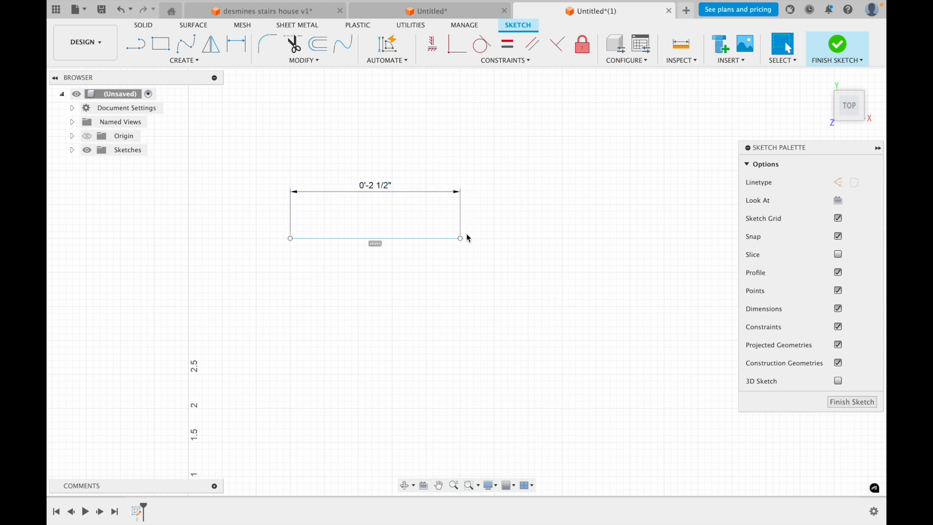
Set the default units for new designs to in in the preferences
left_click(872, 11)
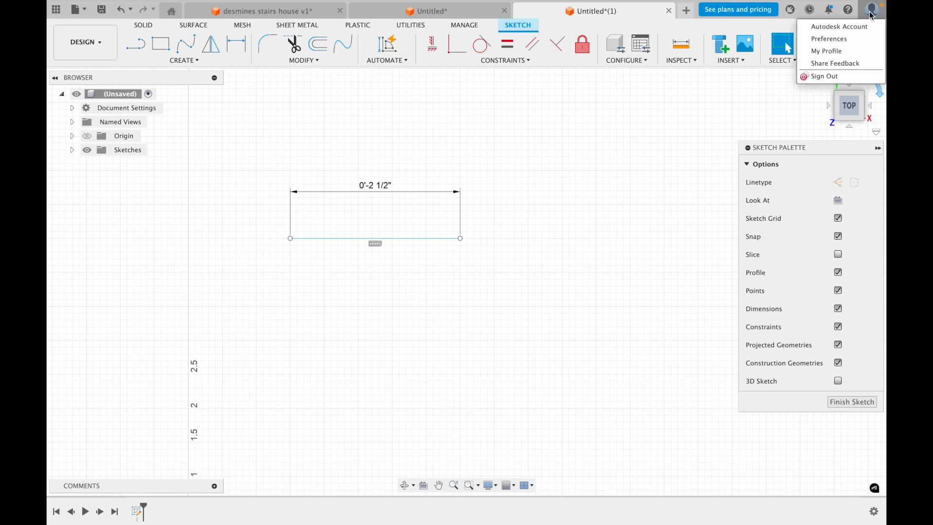
left_click(857, 39)
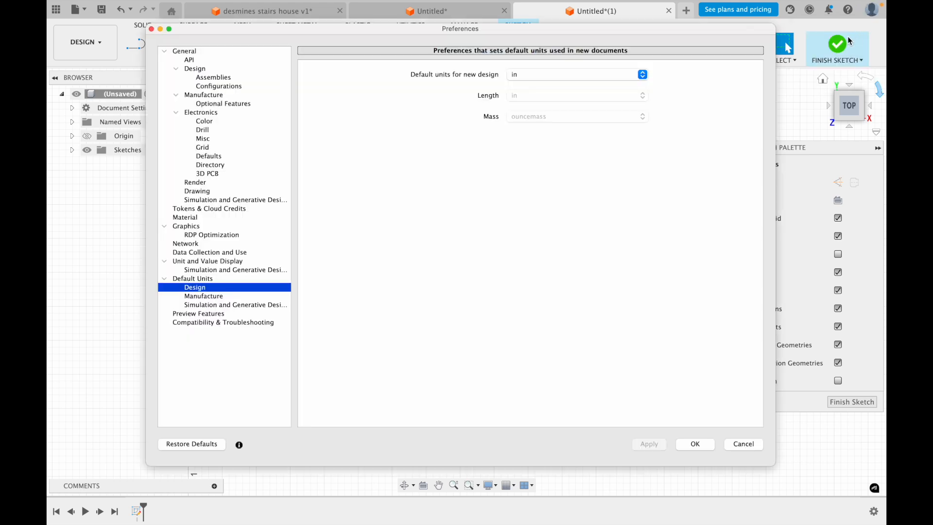
left_click(194, 281)
left_click(205, 291)
left_click(553, 76)
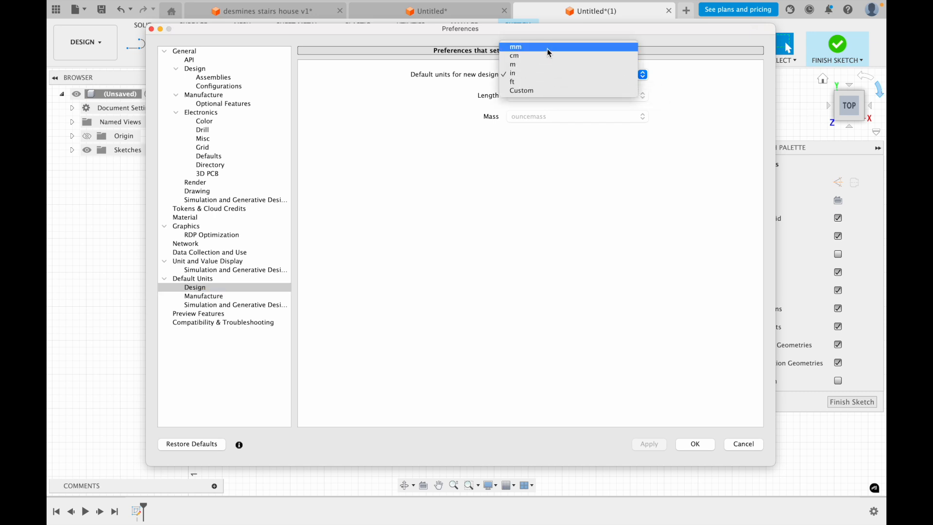
left_click(543, 76)
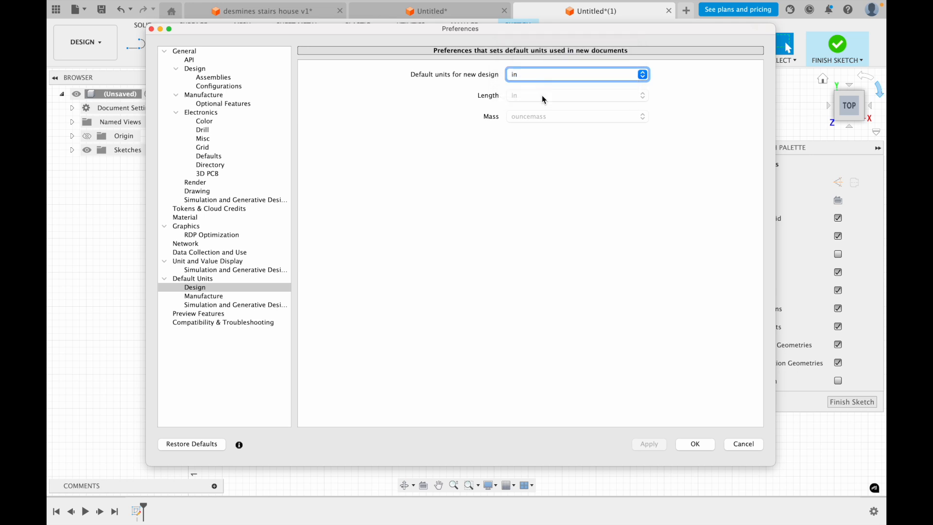
left_click(686, 438)
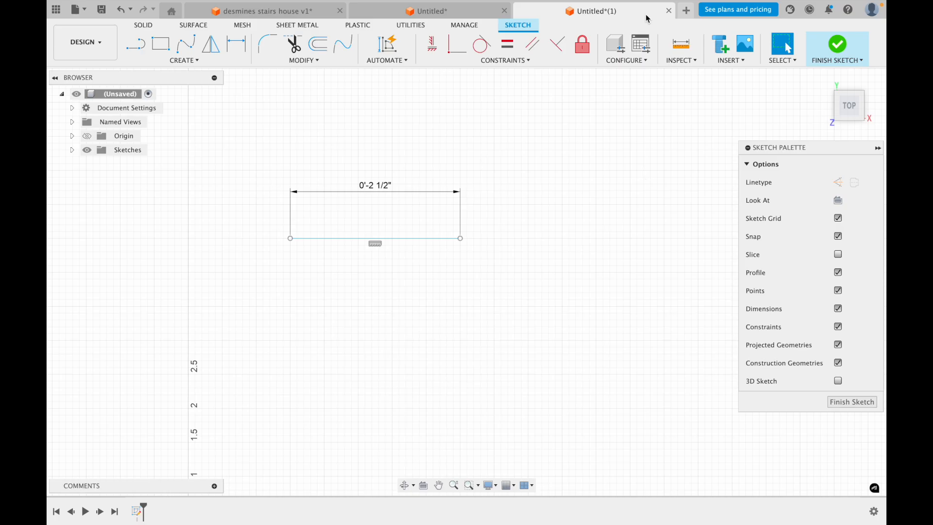
Close the untitled design containing the line sketch without saving and create a new design
left_click(669, 11)
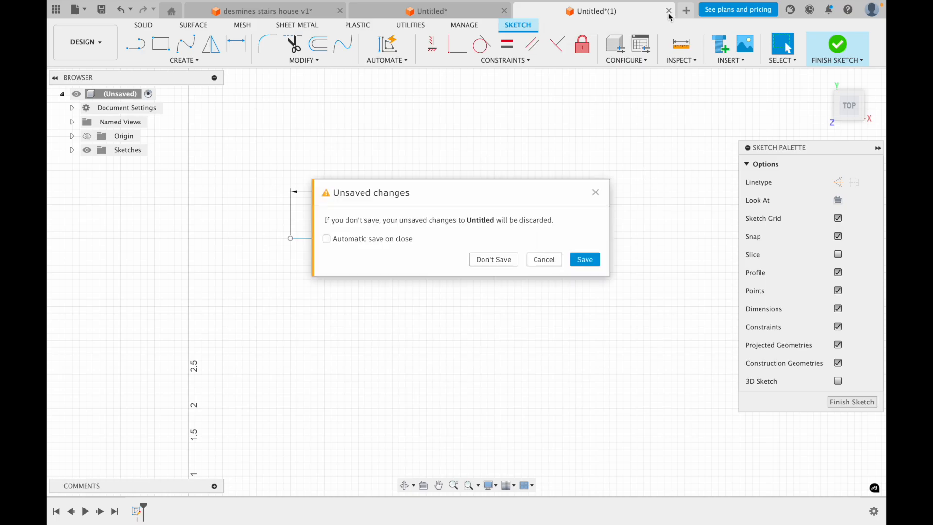
left_click(498, 260)
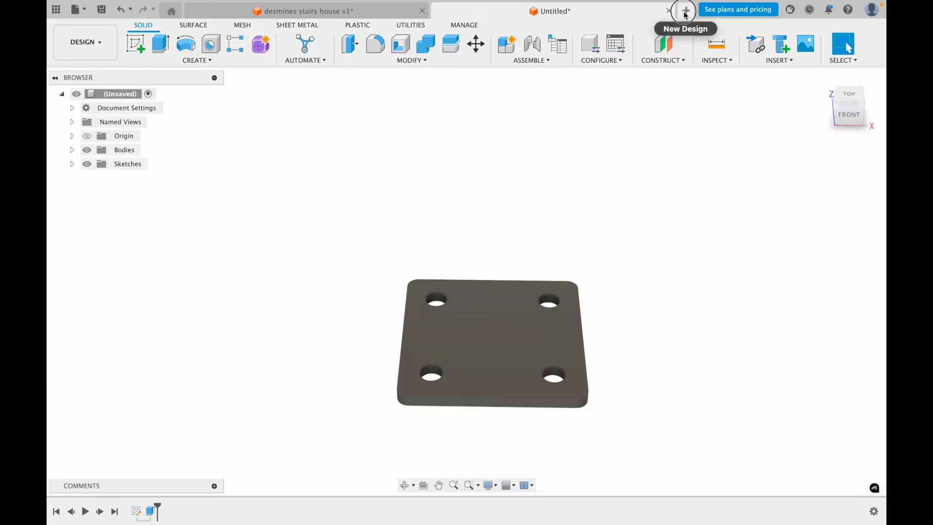
left_click(686, 10)
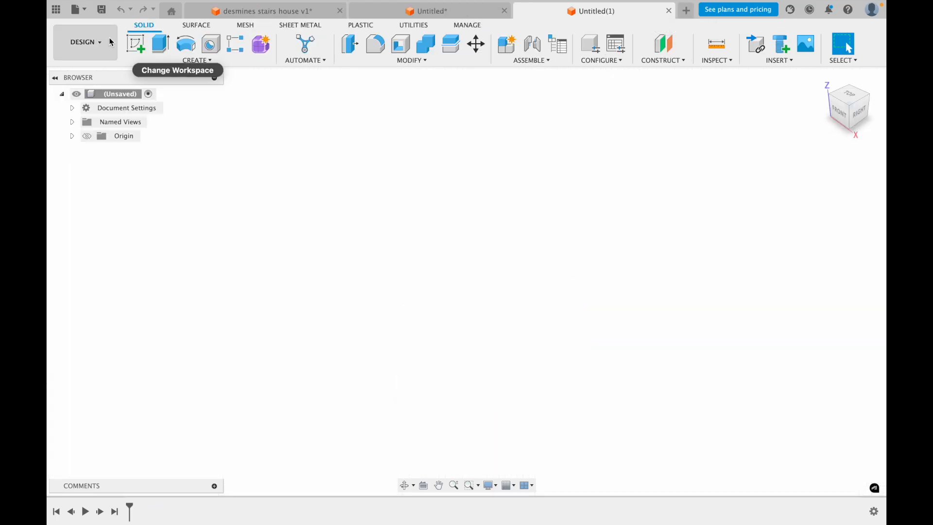
Start a sketch on the horizontal XY plane of the new design
left_click(136, 46)
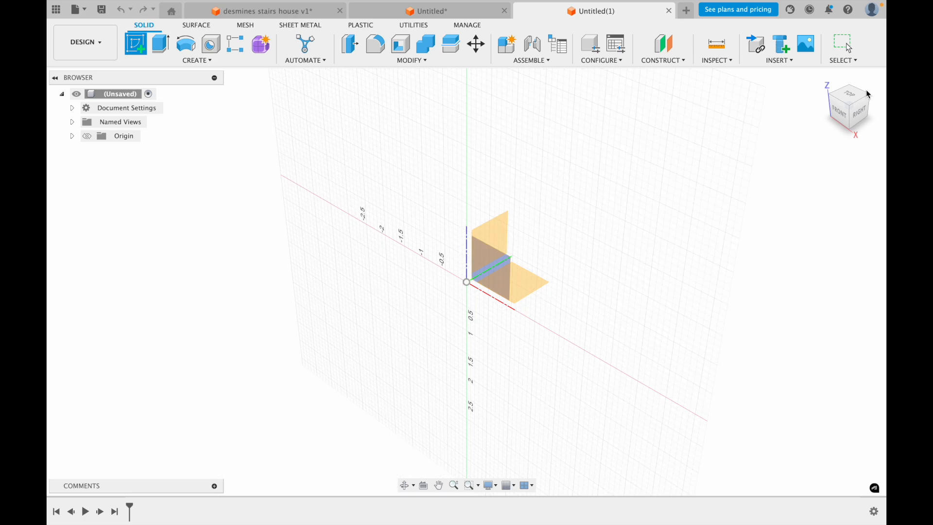
left_click(853, 96)
left_click(509, 249)
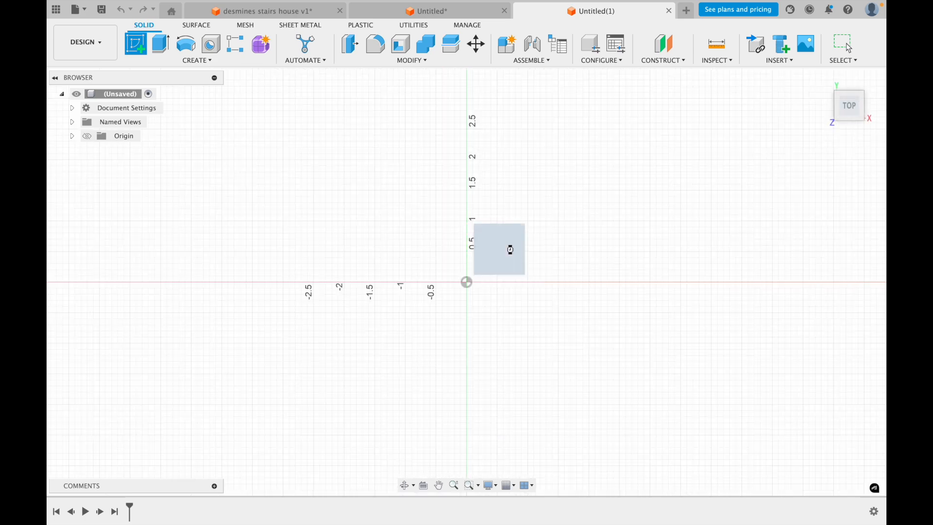
middle_click_drag(625, 143, 410, 302)
key("l")
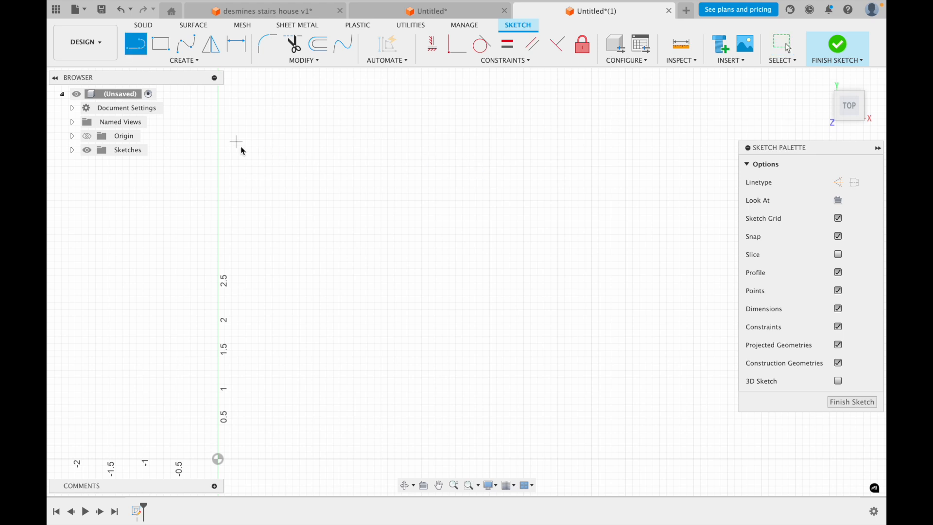
left_click(252, 153)
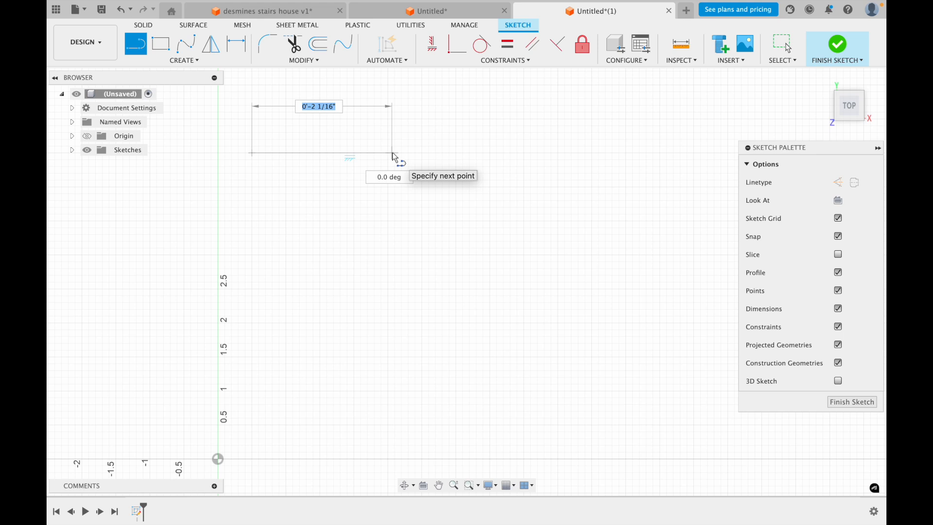
key("Escape")
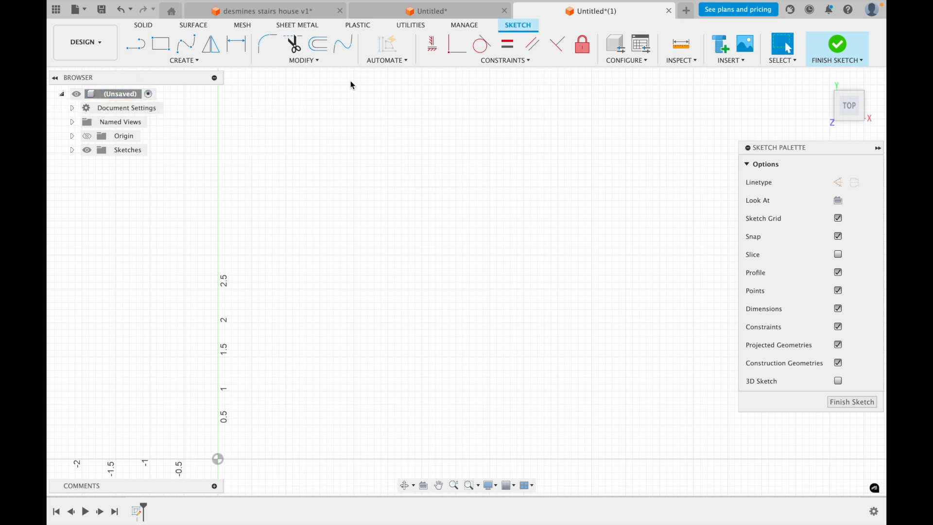
Draw a horizontal line about 3 51/64 inches long above and to the right of the origin
left_click(134, 47)
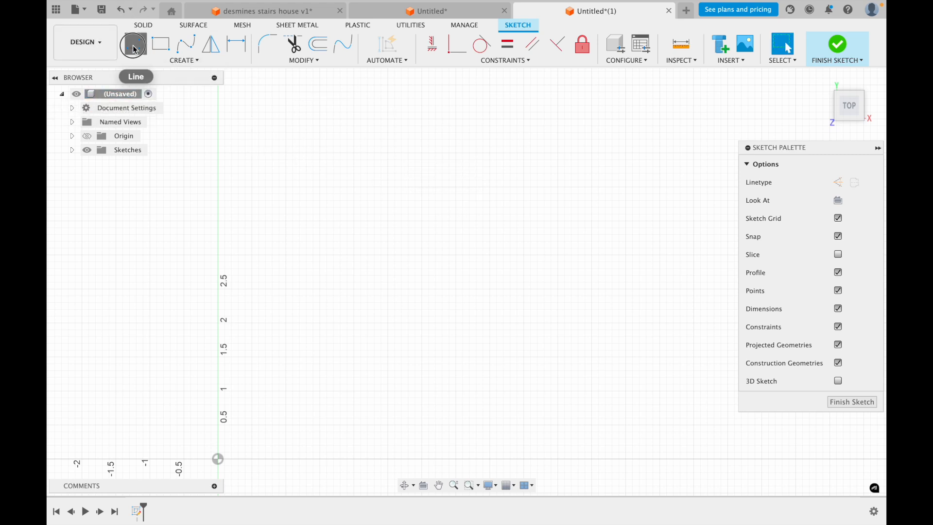
left_click(285, 153)
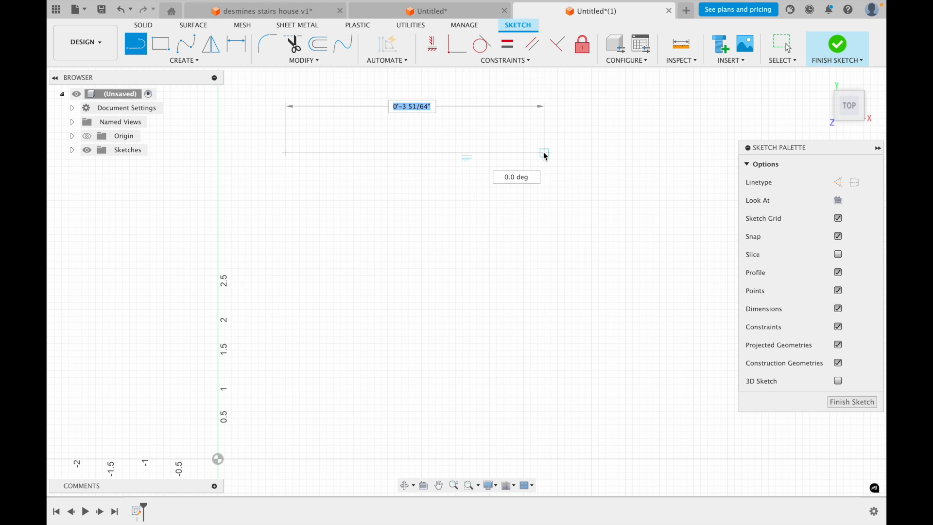
left_click(545, 153)
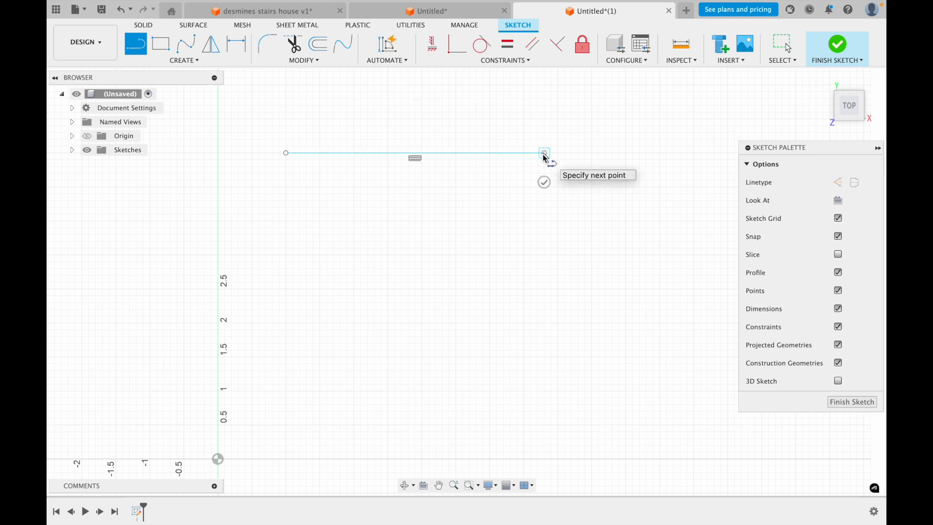
Draw a horizontal line 2.5 inches long just below the existing line, aligned with its start point
key("Escape")
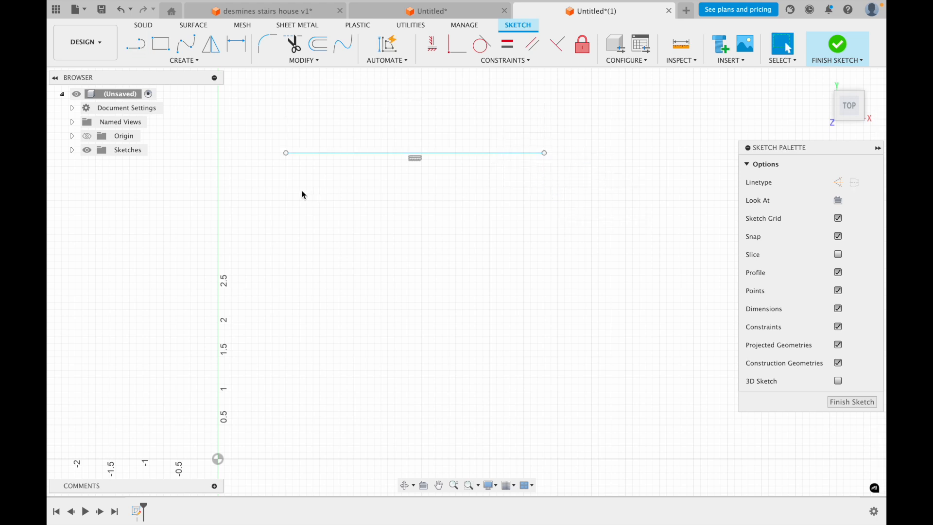
left_click(135, 44)
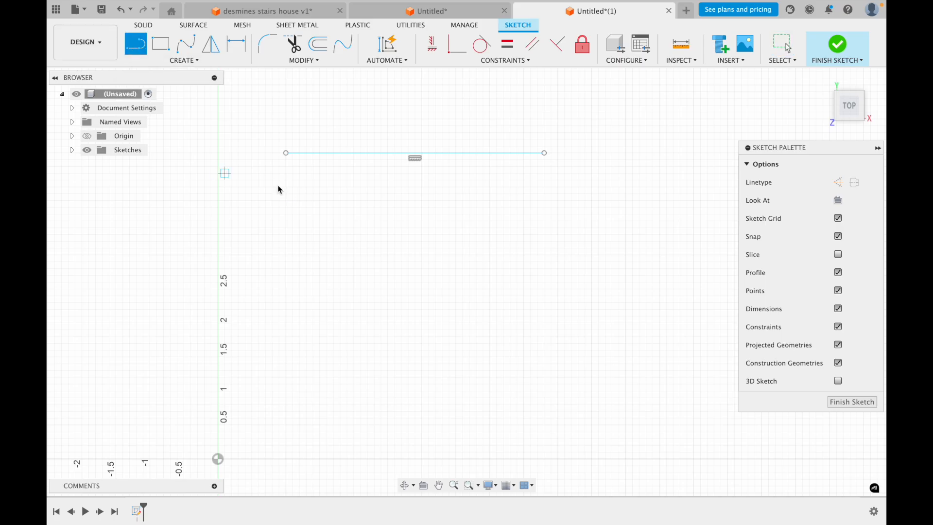
left_click(286, 187)
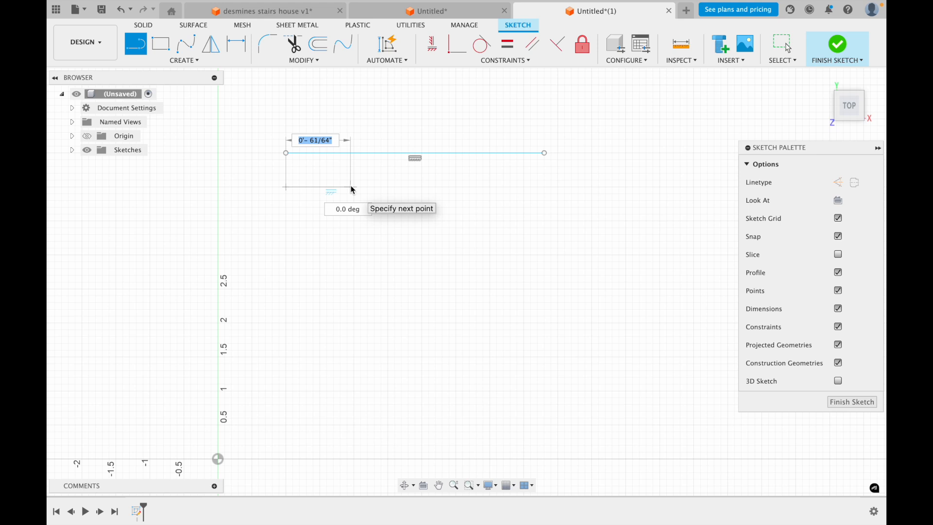
type("2.5")
key("Tab")
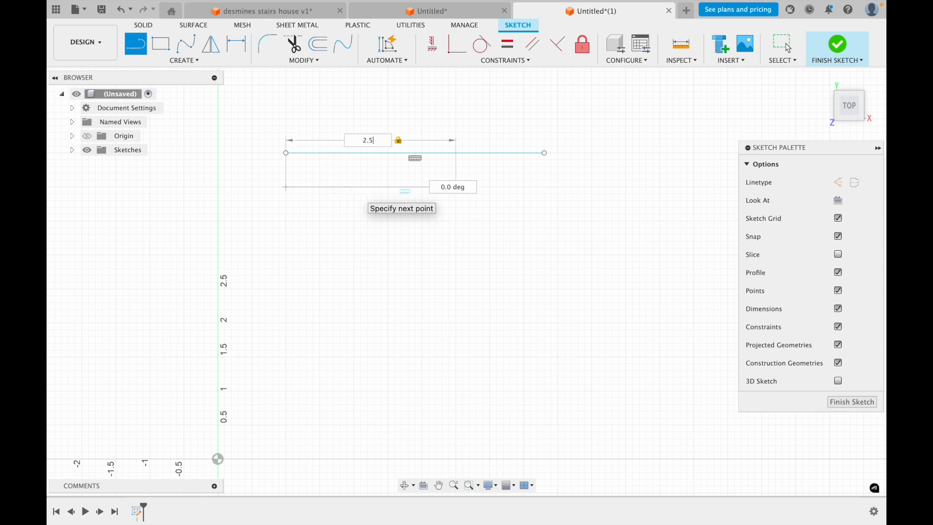
key("Return")
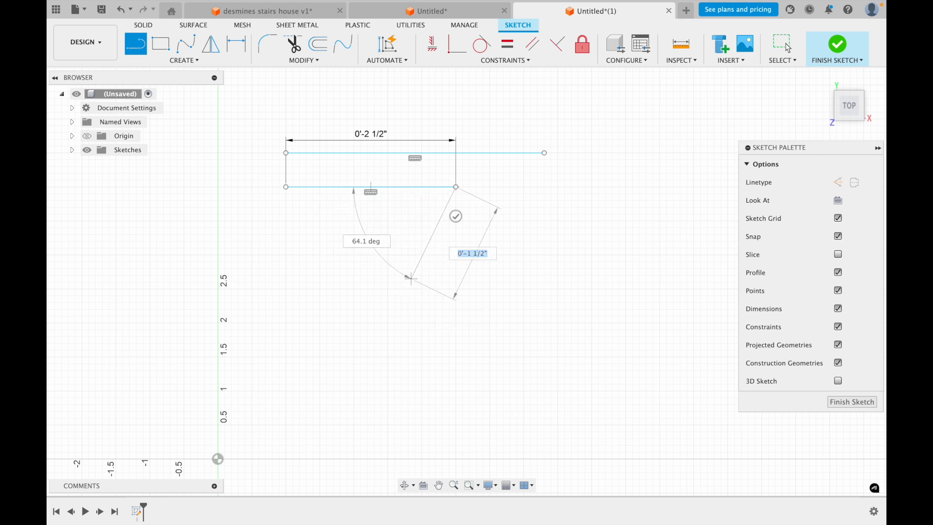
key("Escape")
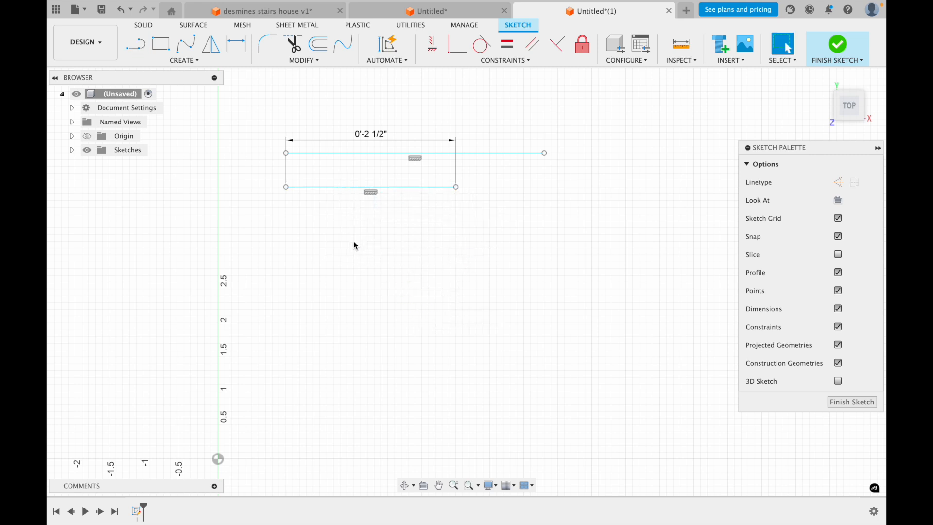
Draw two separate horizontal lines spaced below the 2.5-inch line, making the upper one shorter than the lower one
key("l")
left_click(282, 237)
left_click(394, 237)
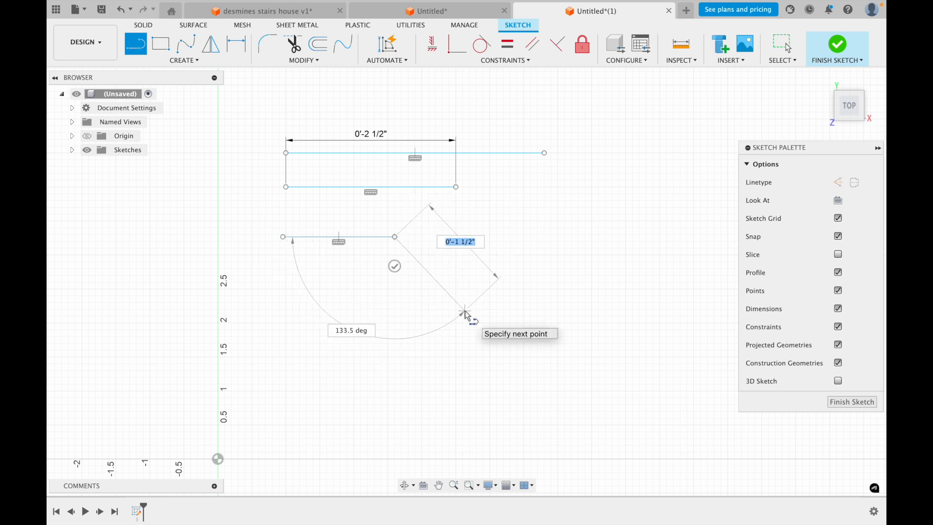
key("Escape")
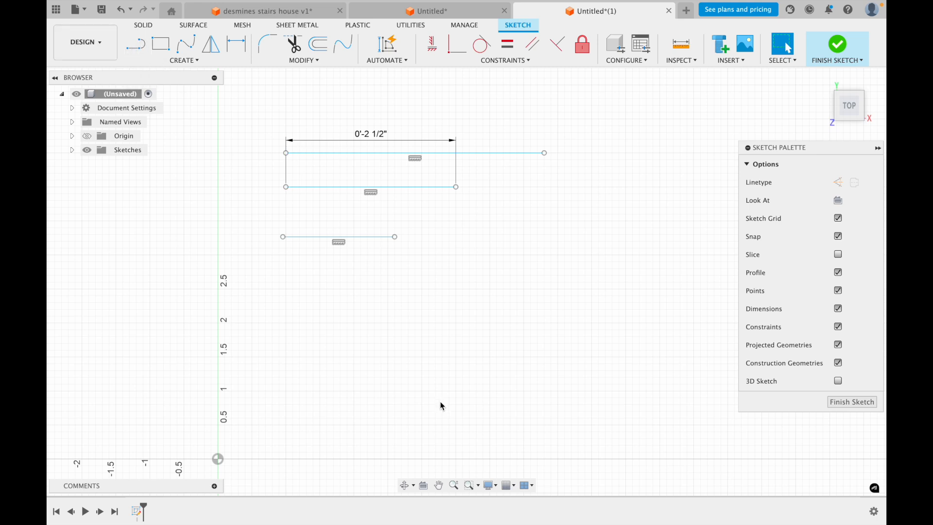
key("l")
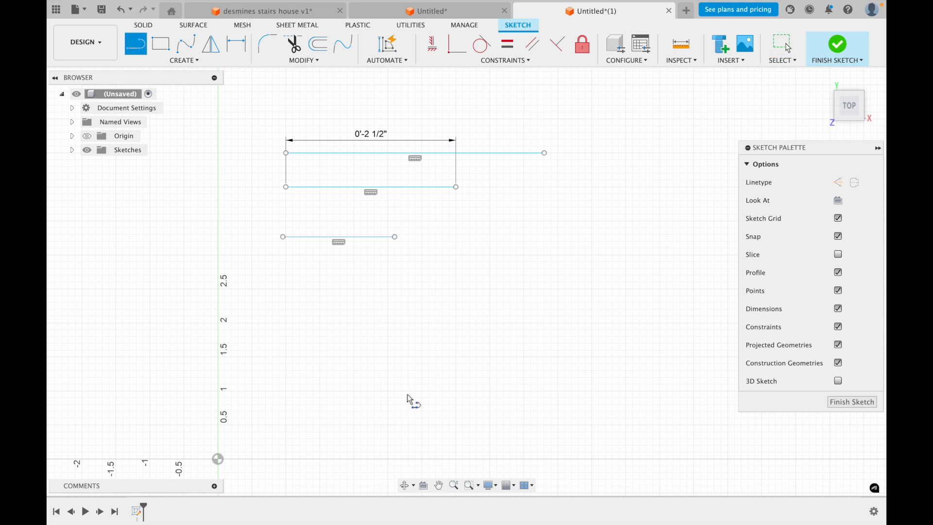
left_click(285, 290)
left_click(442, 290)
key("Escape")
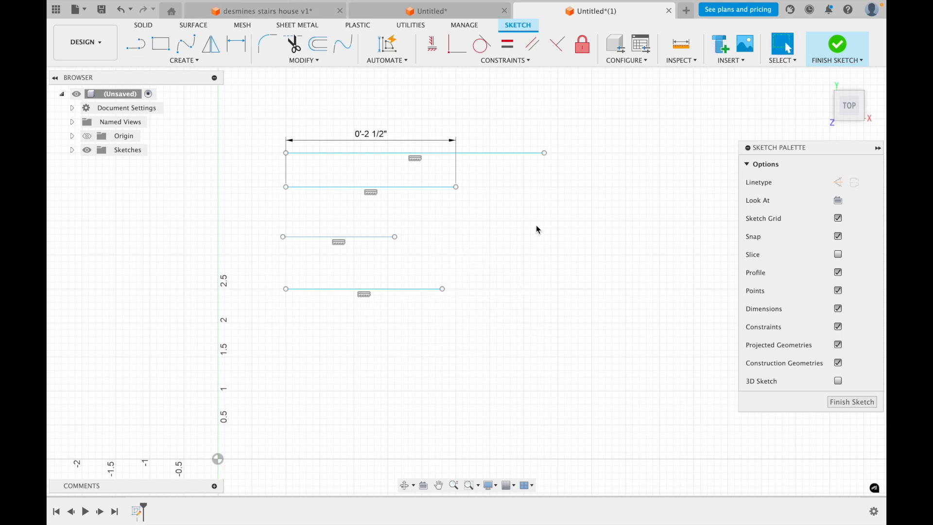
Draw a closed four-sided outline with connected lines, about 1 1/8 inches wide, beside the two lower horizontal lines
key("l")
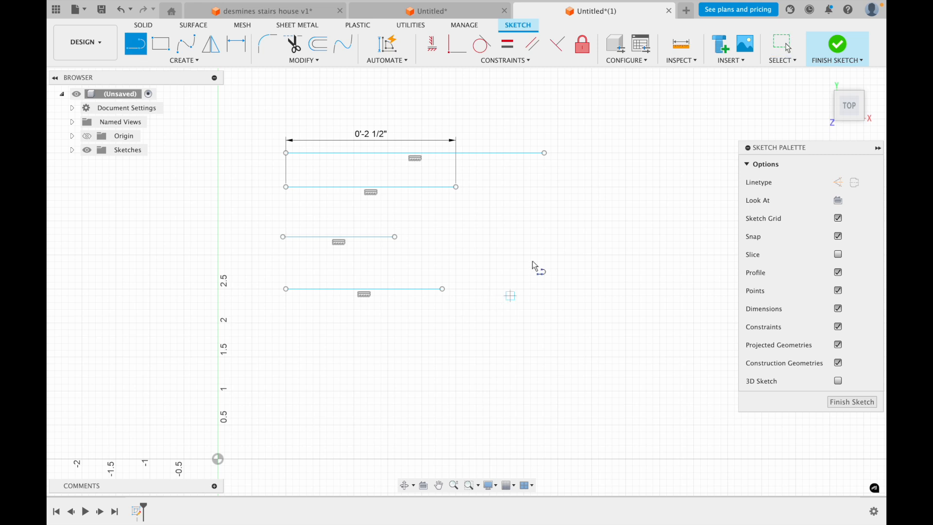
left_click(529, 221)
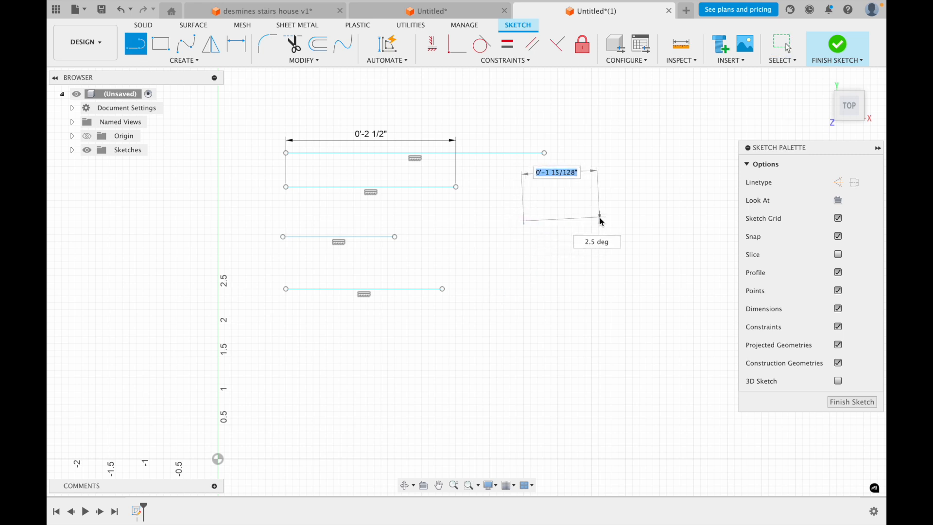
left_click(599, 221)
left_click(599, 292)
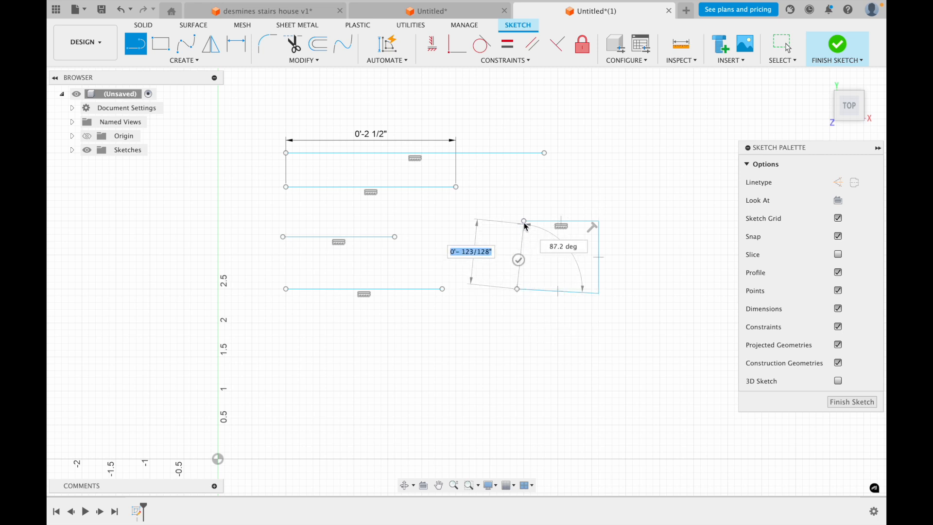
left_click(524, 221)
key("Escape")
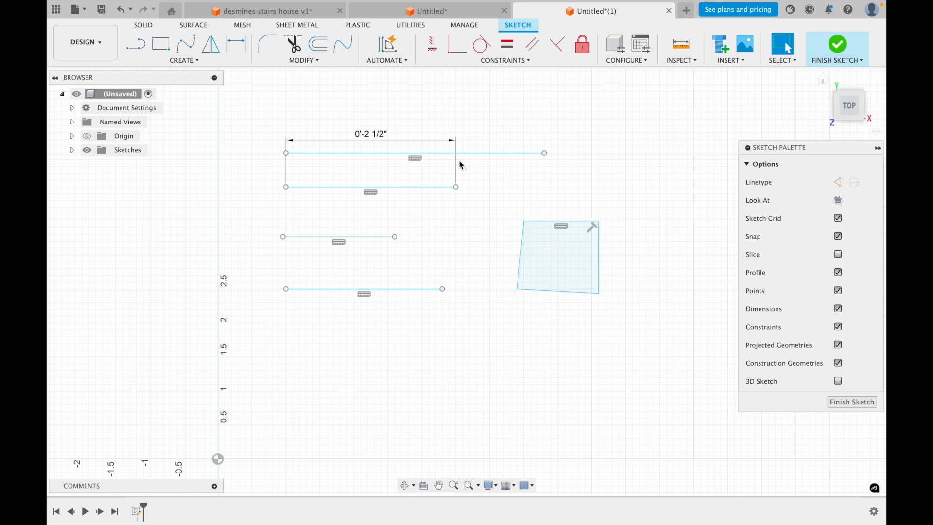
Draw a horizontal construction line below the lowest horizontal line
scroll(523, 268, "down", 2)
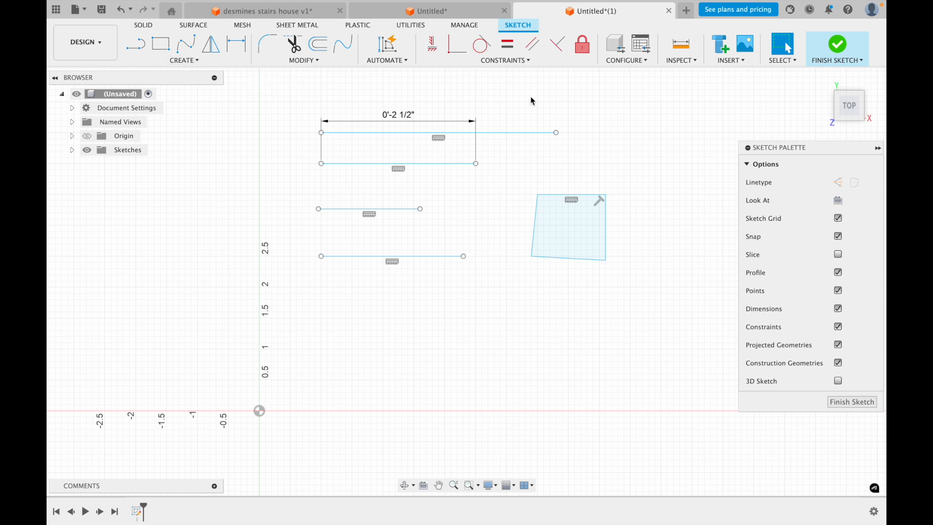
key("l")
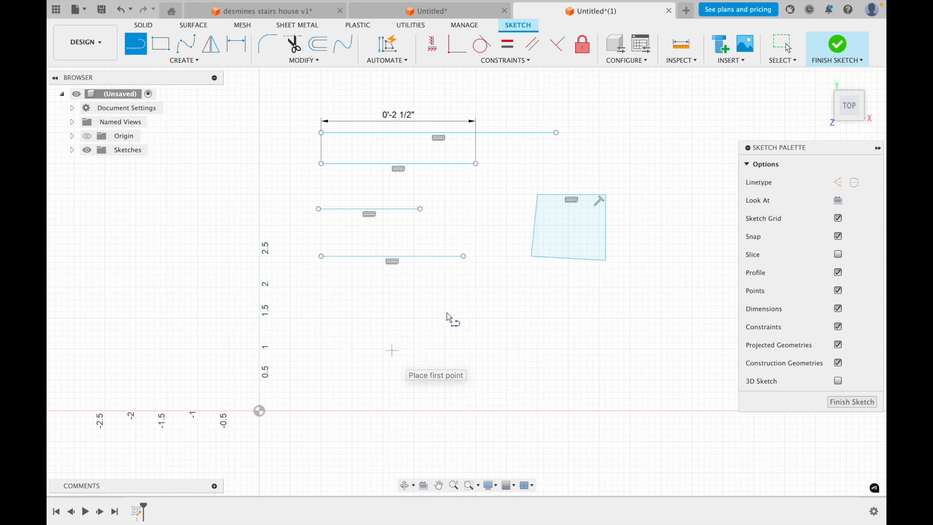
left_click(836, 184)
left_click(836, 184)
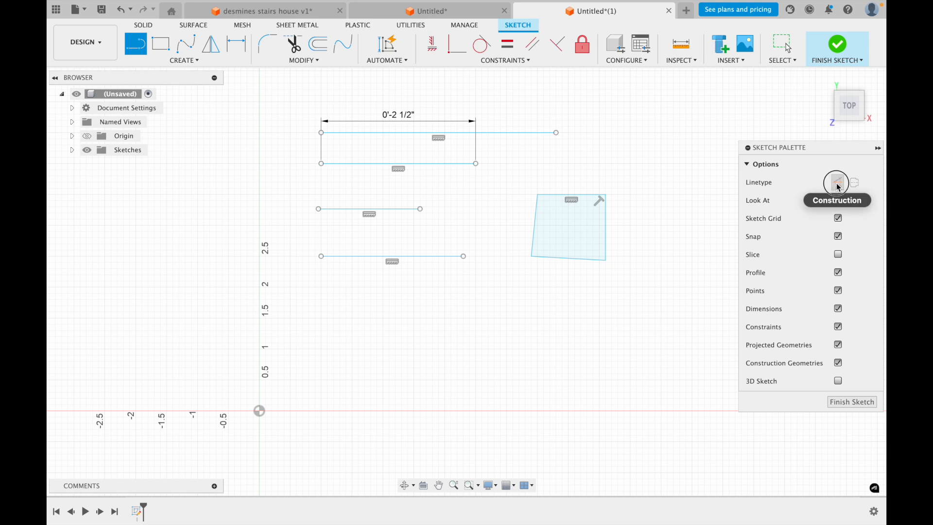
left_click(321, 318)
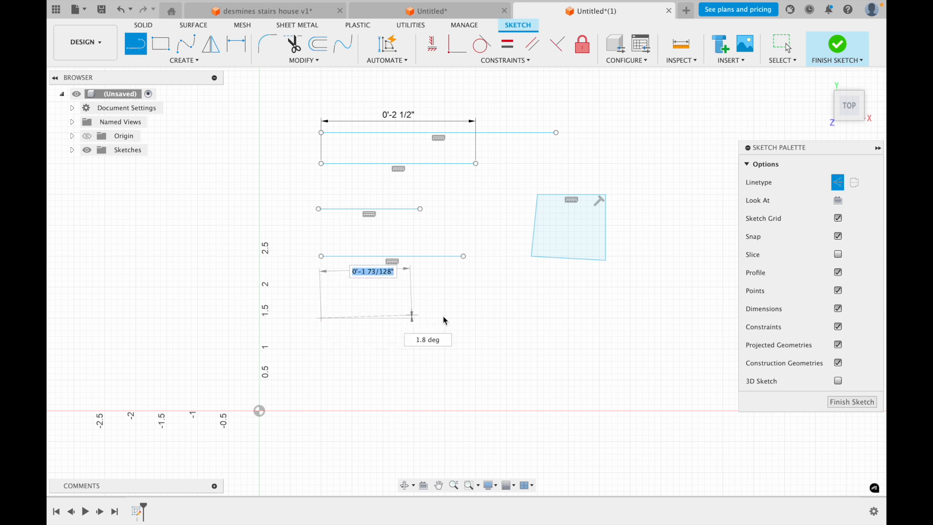
left_click(490, 318)
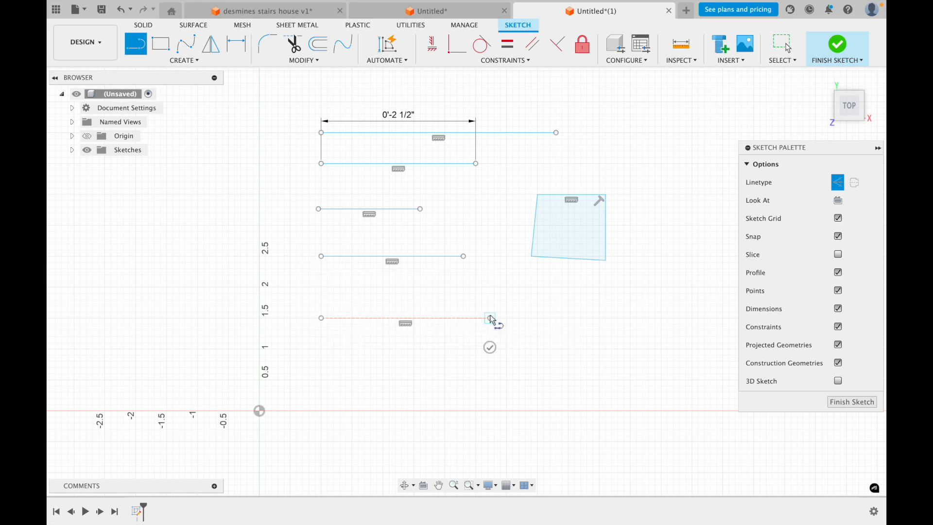
key("Escape")
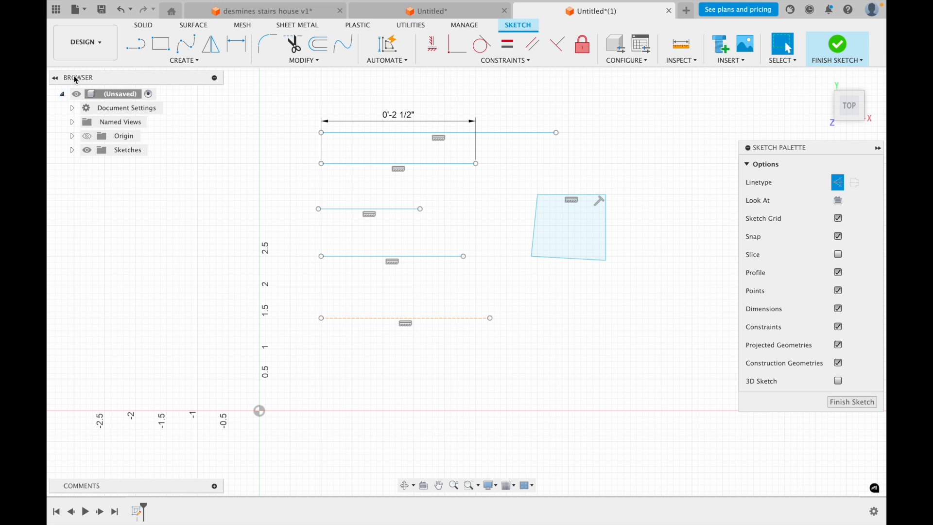
Draw a construction rectangle about 1 3/4 by 1 3/4 inches below the four-sided outline
left_click(155, 49)
left_click(537, 287)
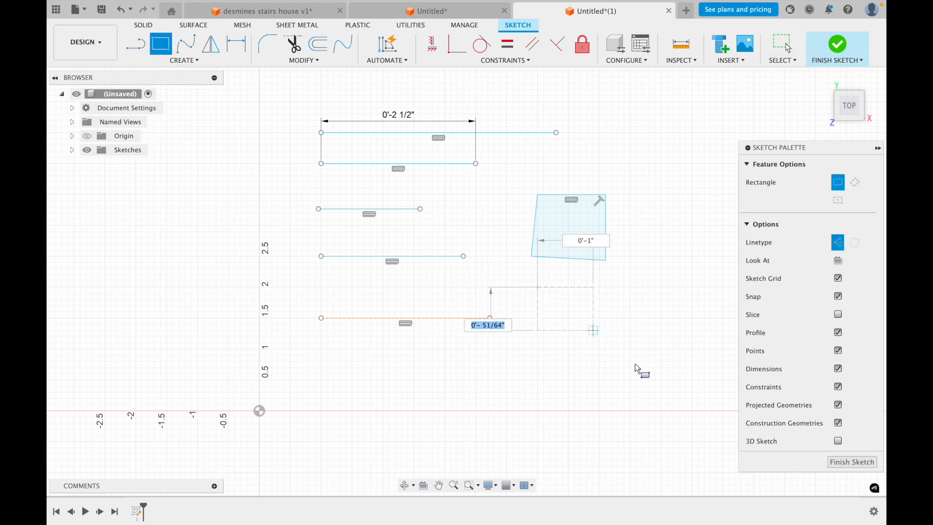
left_click(646, 394)
key("Escape")
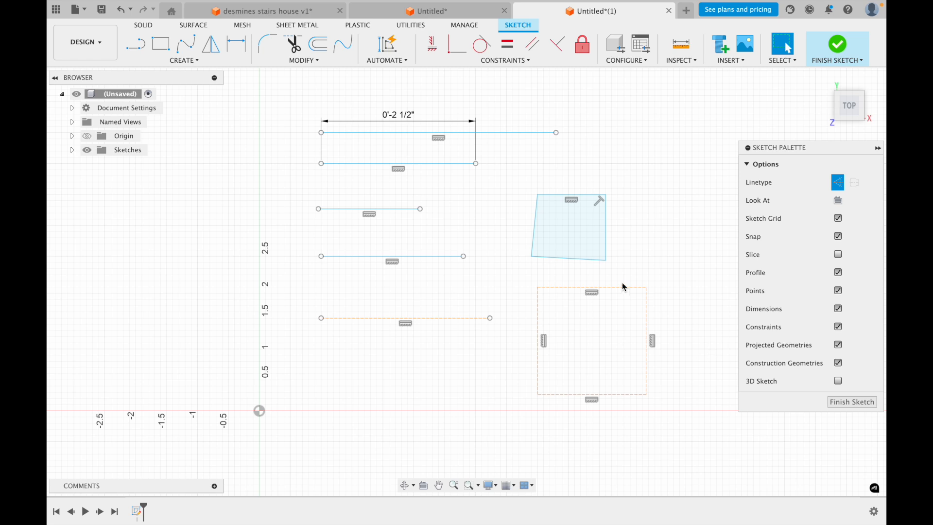
Convert all four sides of the construction rectangle to normal sketch lines
double_click(647, 301)
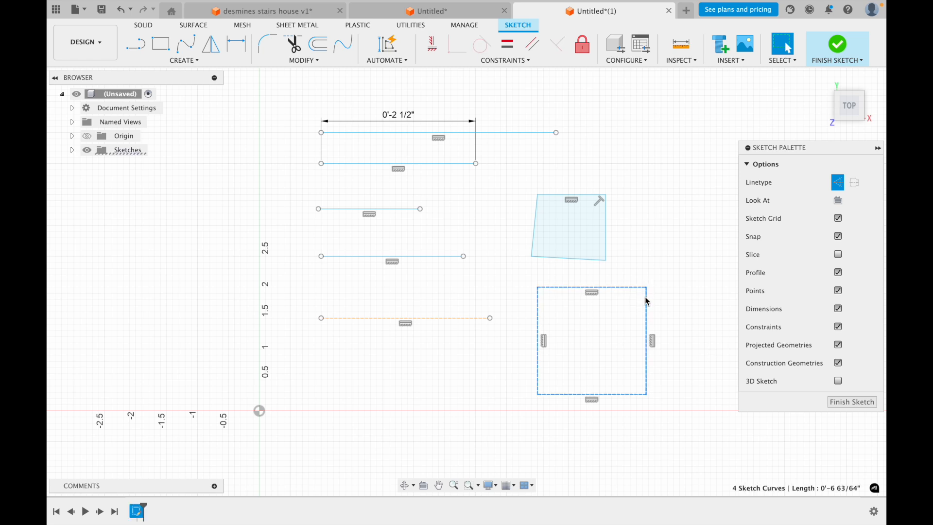
key("x")
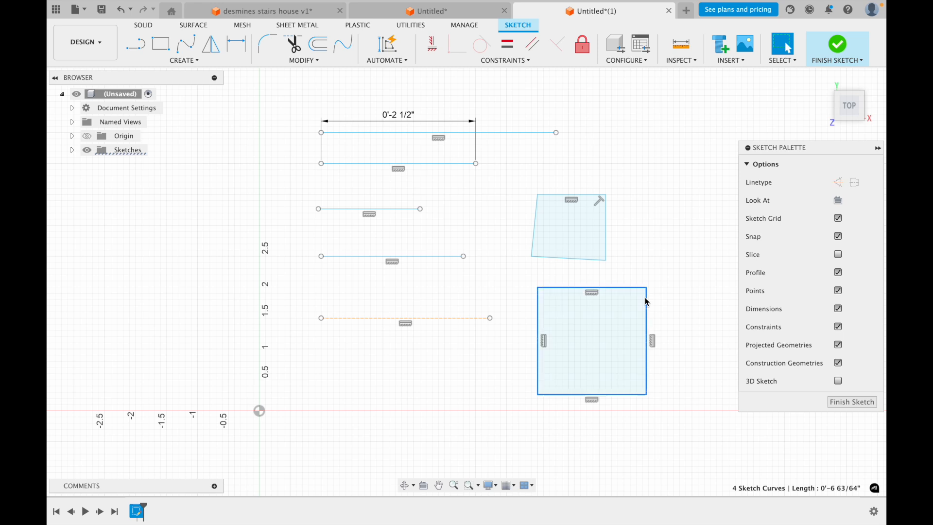
left_click(350, 431)
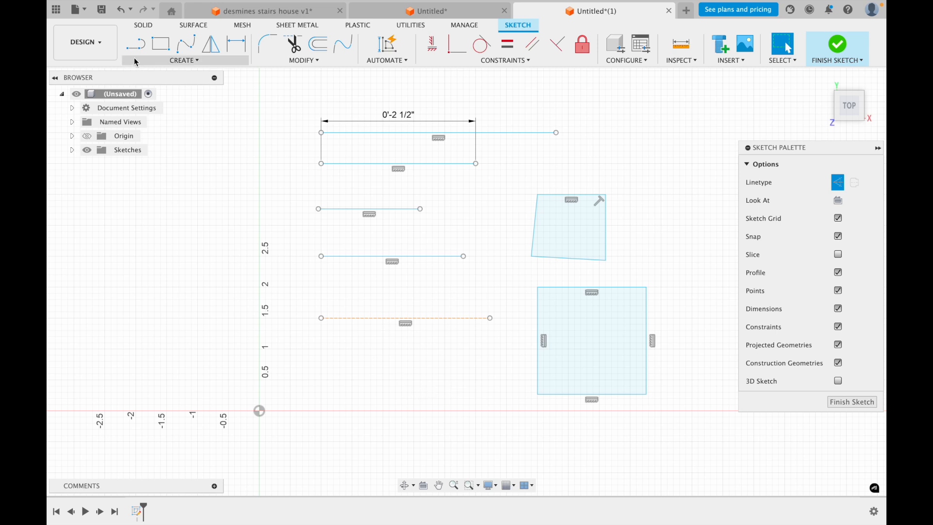
Draw a small construction rectangle below the construction line, crossing the X axis, and undo it
left_click(160, 43)
left_click(370, 358)
left_click(450, 416)
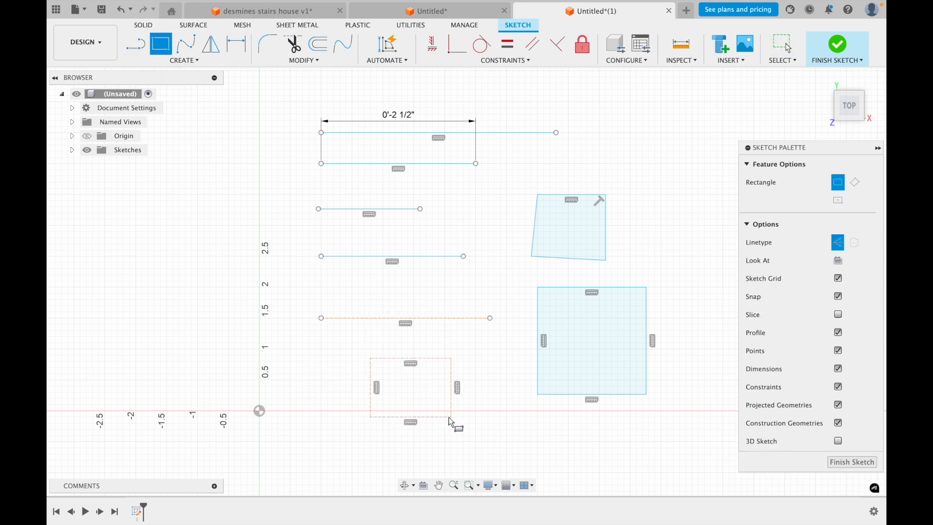
key("Escape")
key("ctrl+z")
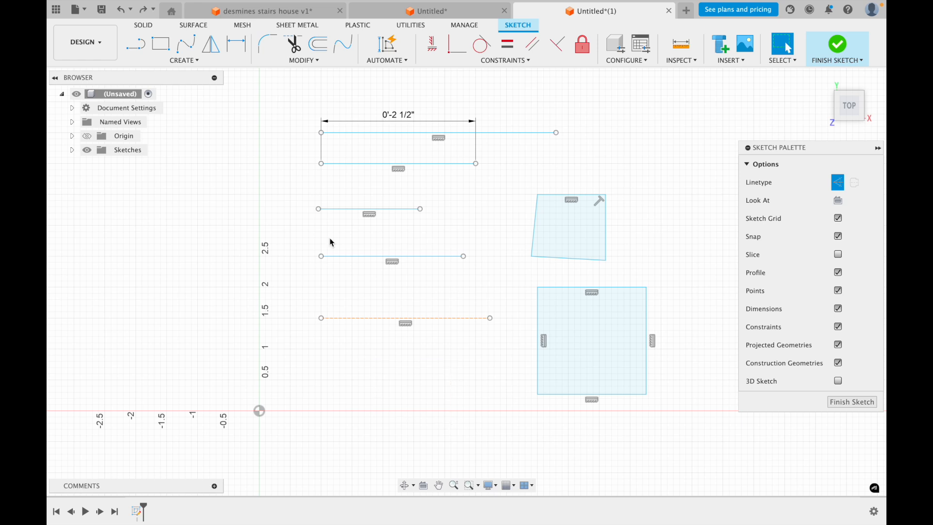
Switch off the construction linetype for new sketch geometry while the Rectangle tool is active, leaving the tool without drawing
left_click(160, 44)
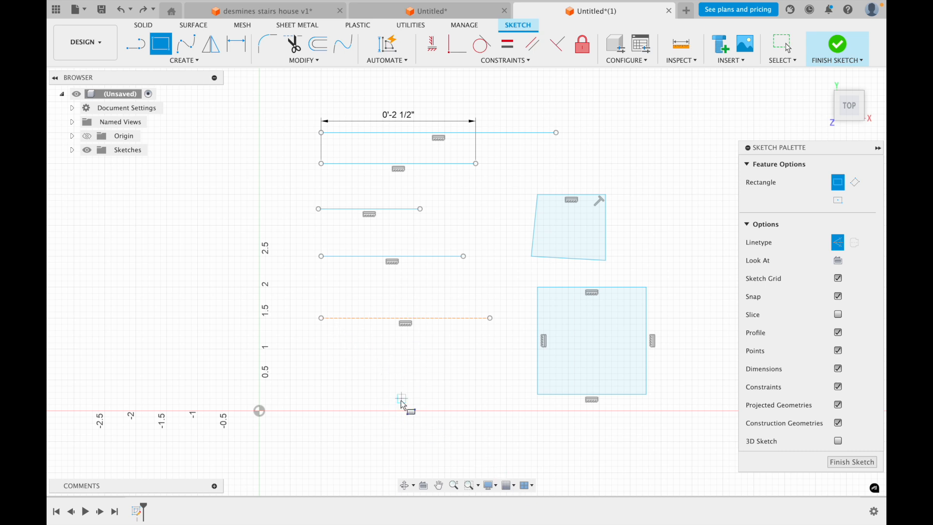
key("x")
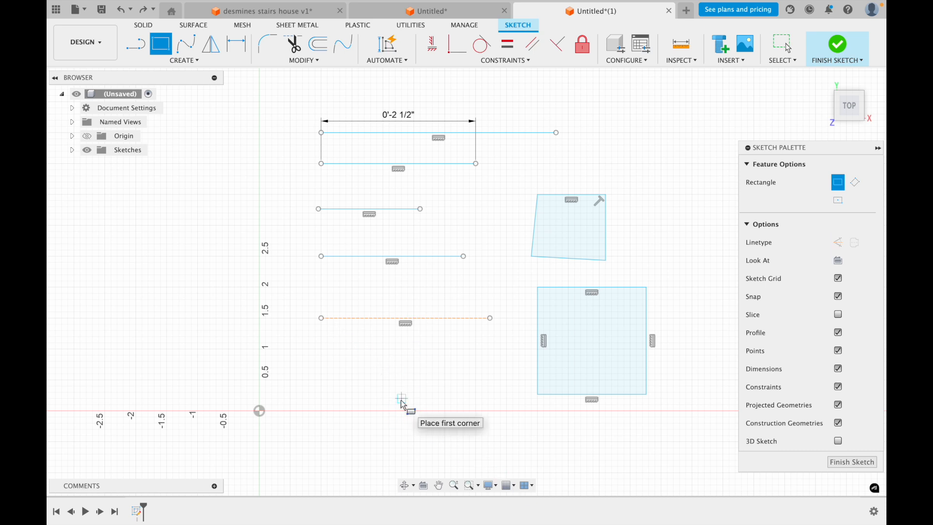
left_click(837, 243)
left_click(837, 244)
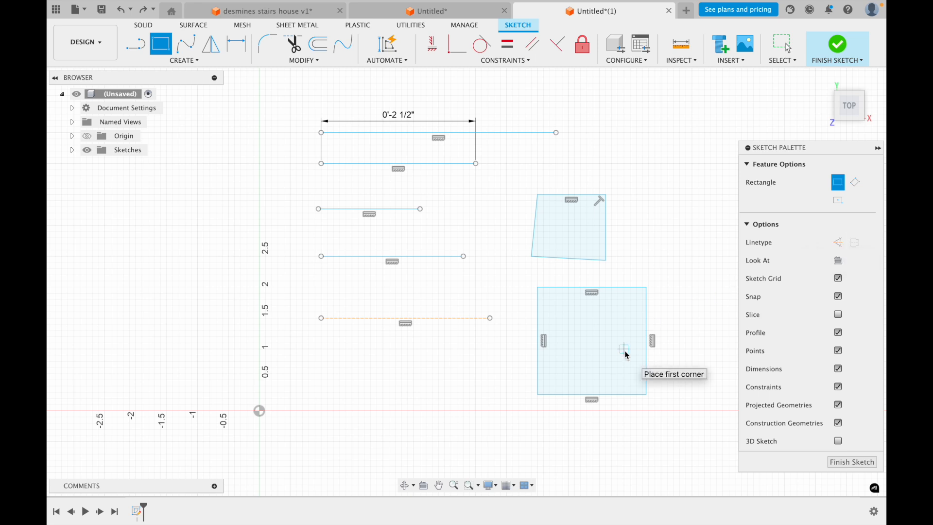
key("Escape")
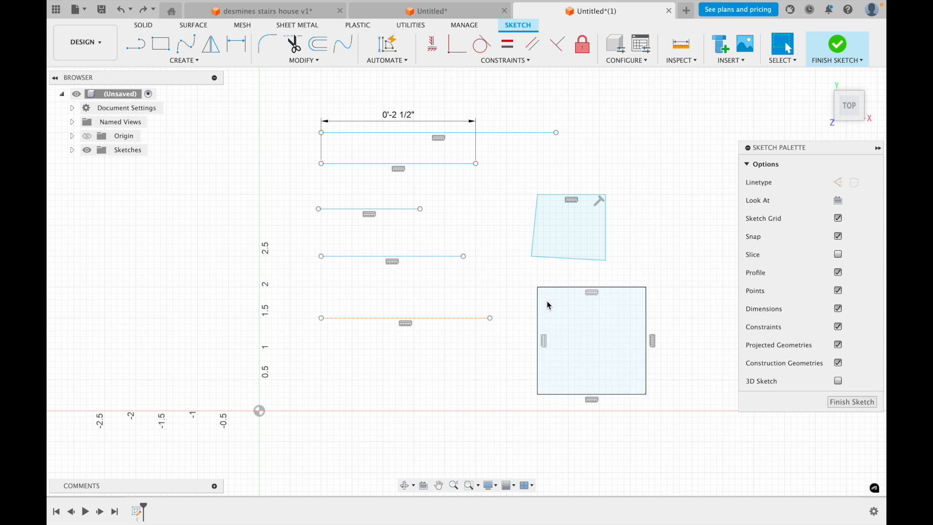
left_click(136, 45)
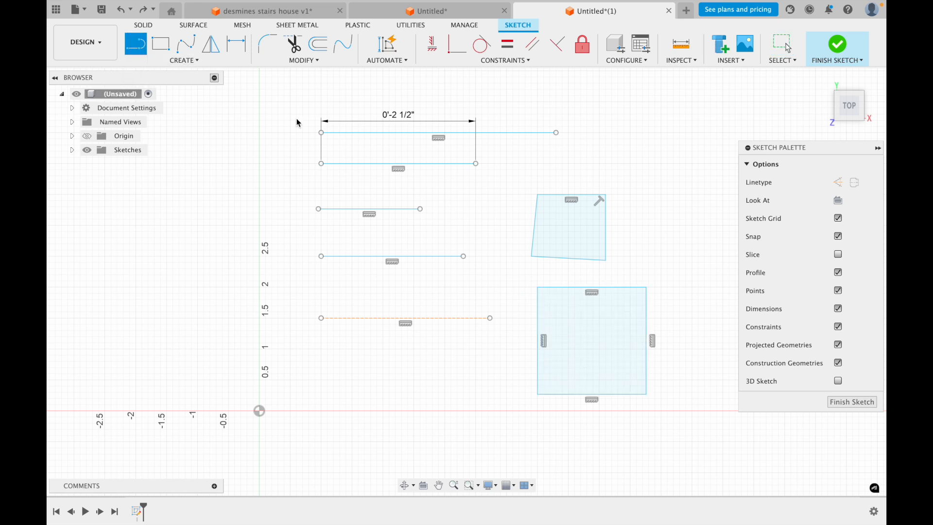
left_click(593, 290)
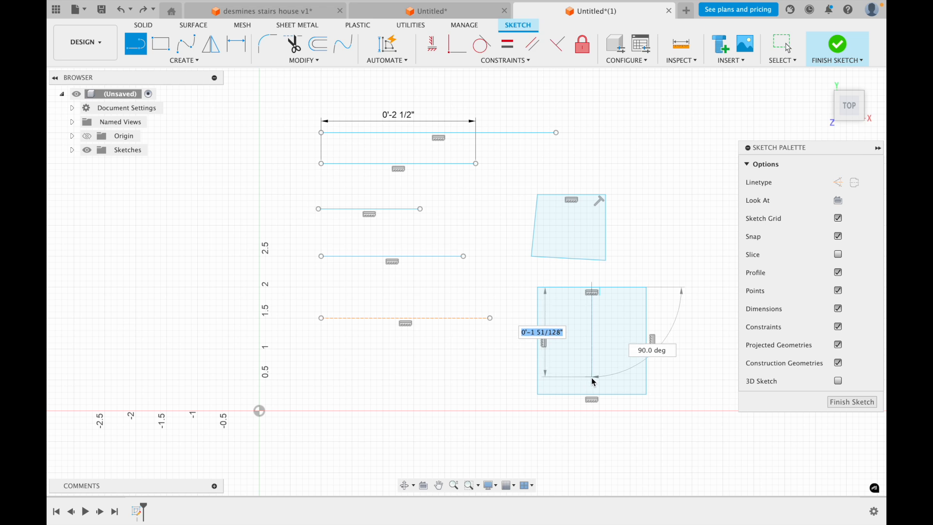
key("Escape")
Draw vertical and horizontal construction centerlines joining the midpoints of the lower rectangle's opposite sides
key("l")
key("x")
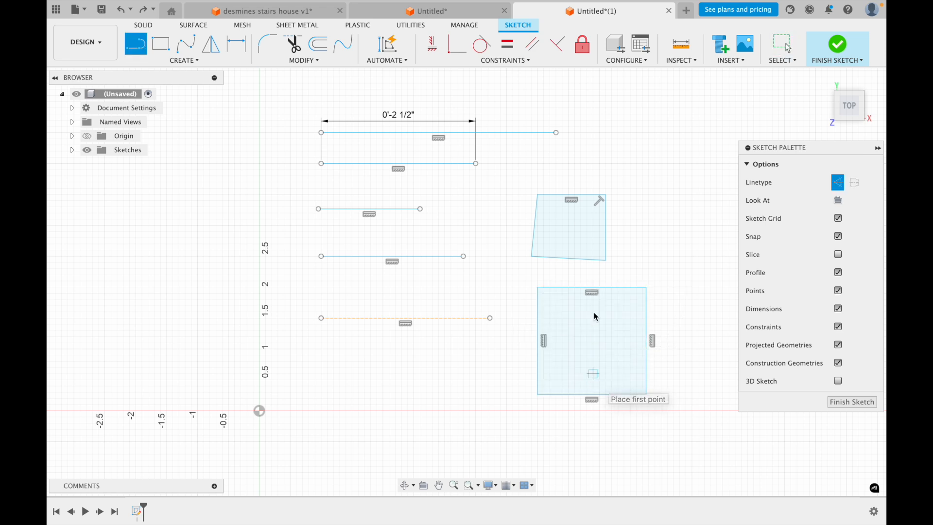
left_click(591, 291)
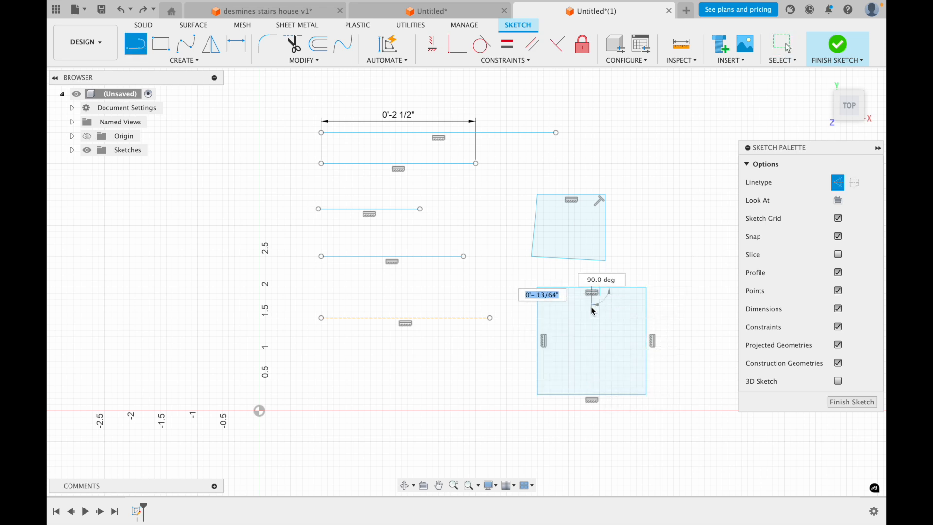
left_click(592, 394)
left_click(592, 394)
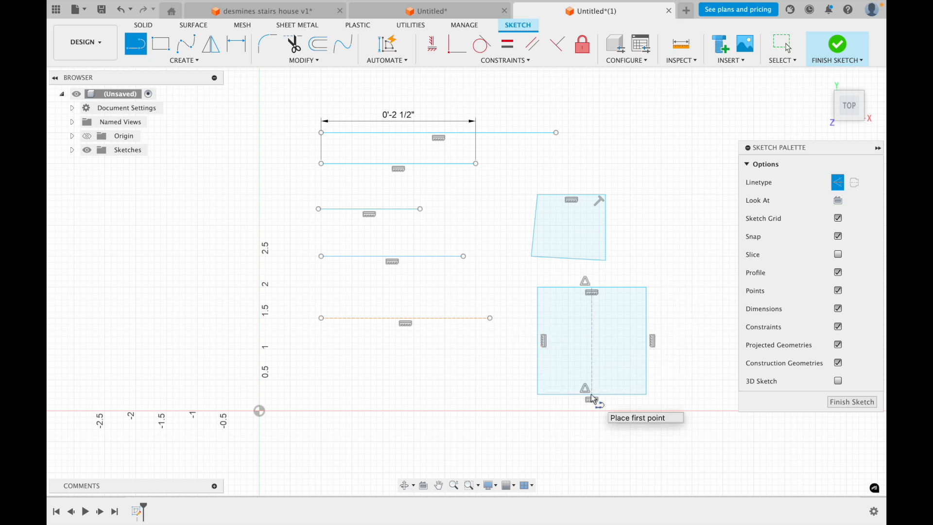
left_click(647, 341)
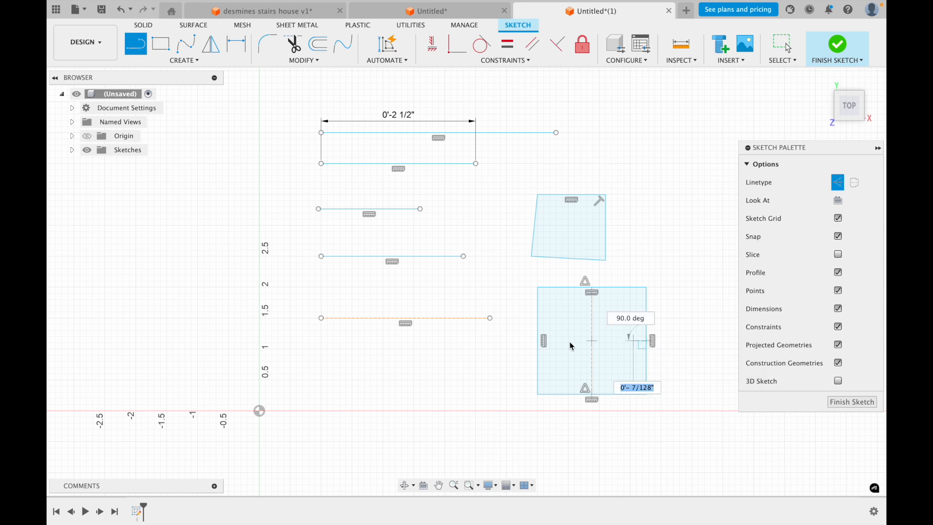
left_click(537, 342)
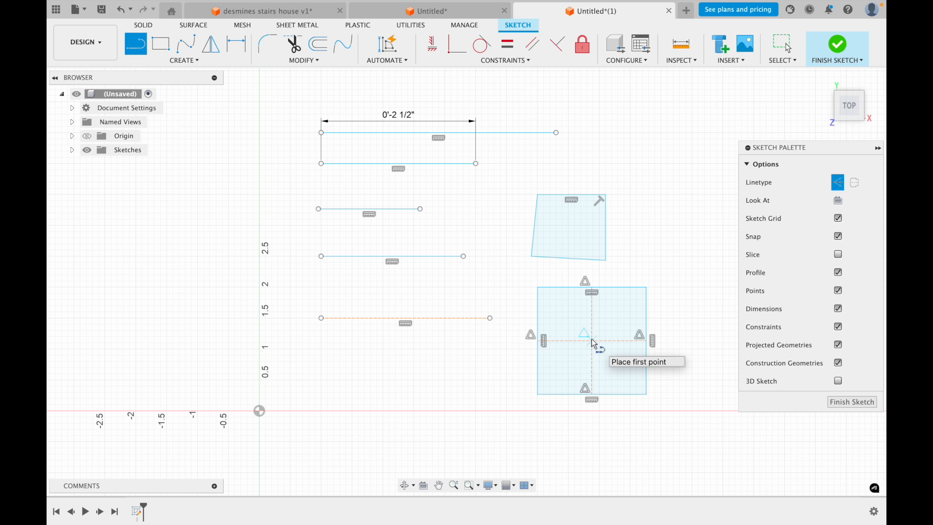
key("Escape")
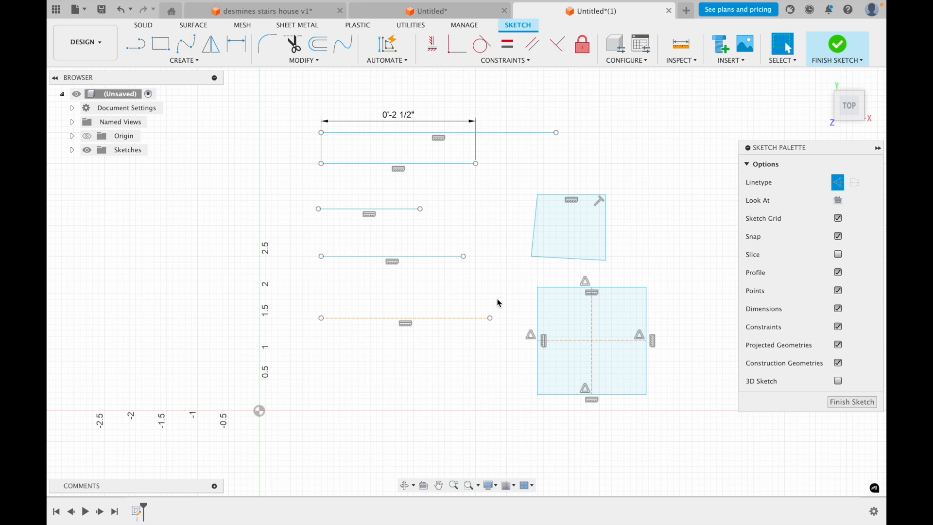
Draw a normal-linetype center-diameter circle about 5/16 inch across in the upper-left quadrant of the rectangle
key("c")
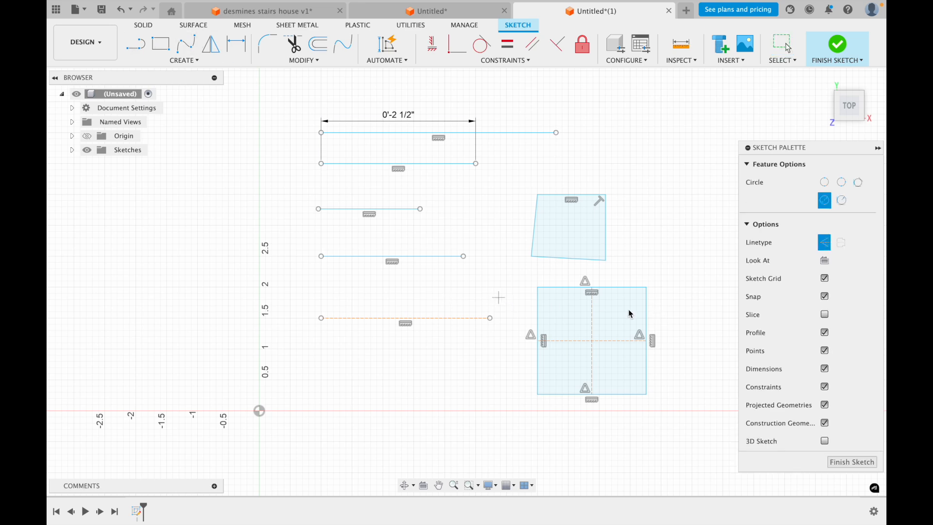
left_click(828, 248)
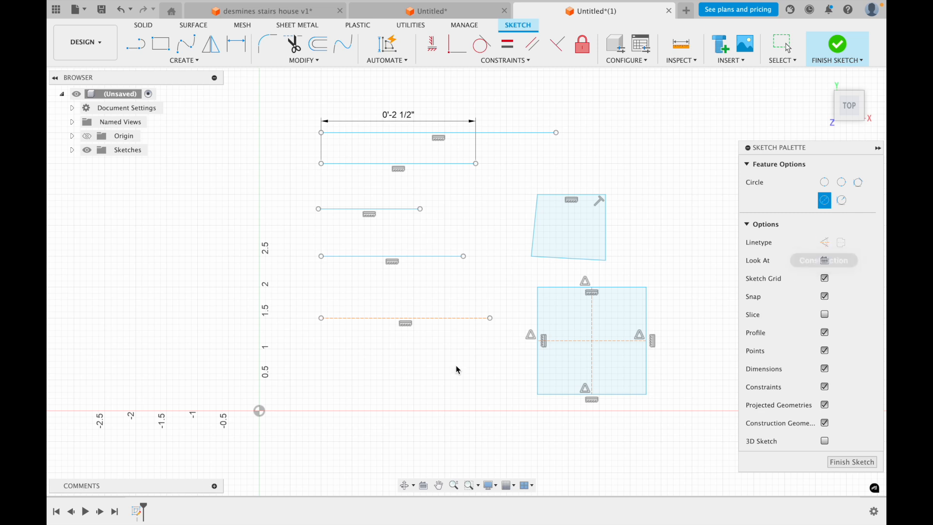
left_click(558, 305)
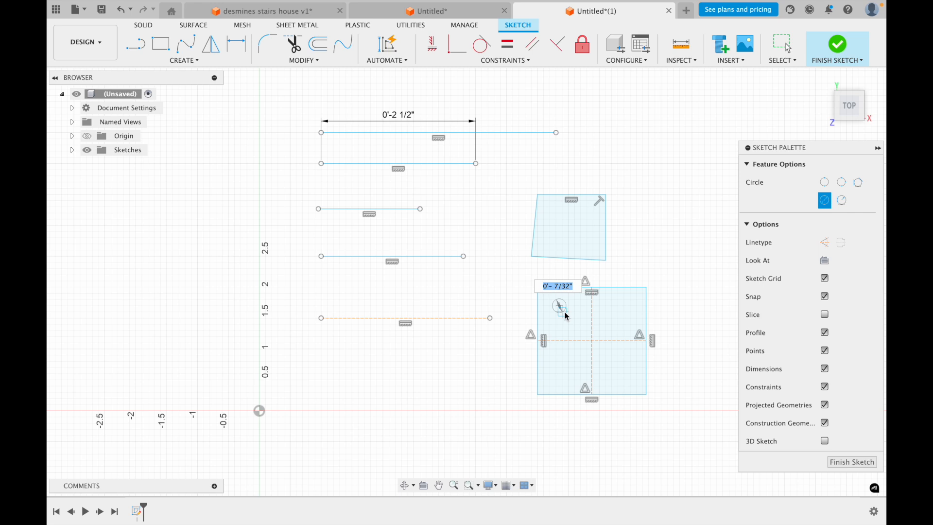
key("Return")
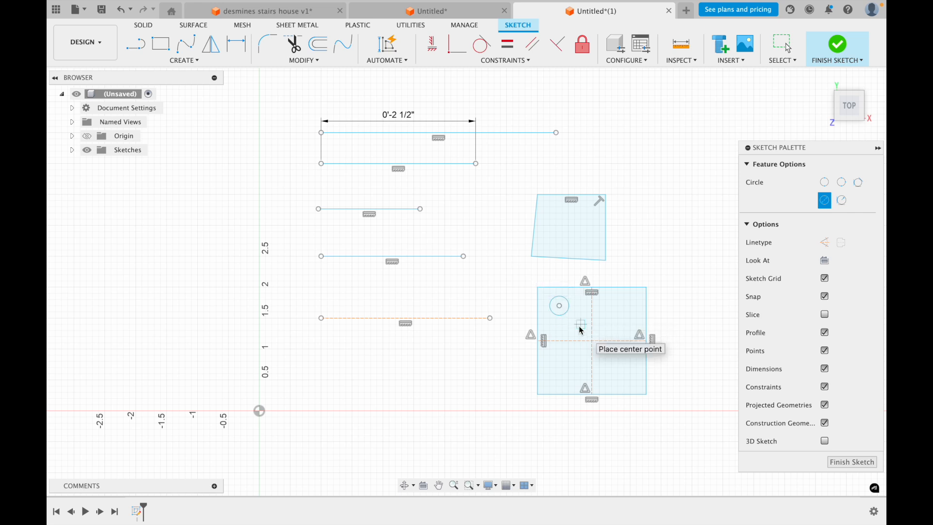
key("Escape")
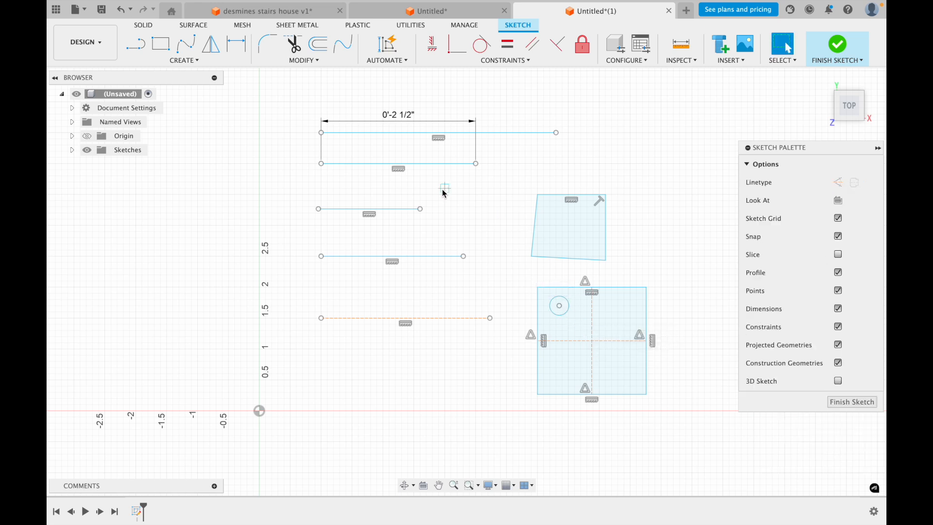
Mirror the circle about the vertical construction centerline into the rectangle's upper-right quadrant
left_click(212, 50)
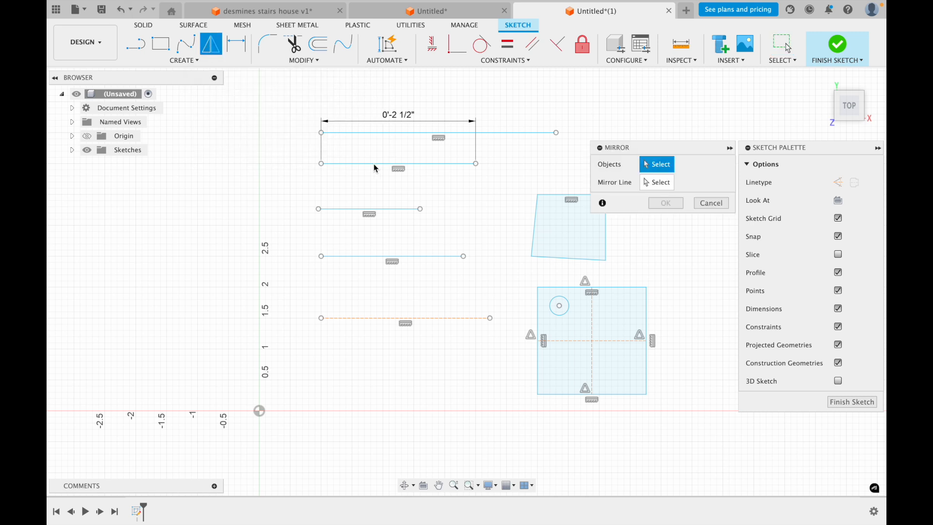
left_click(565, 299)
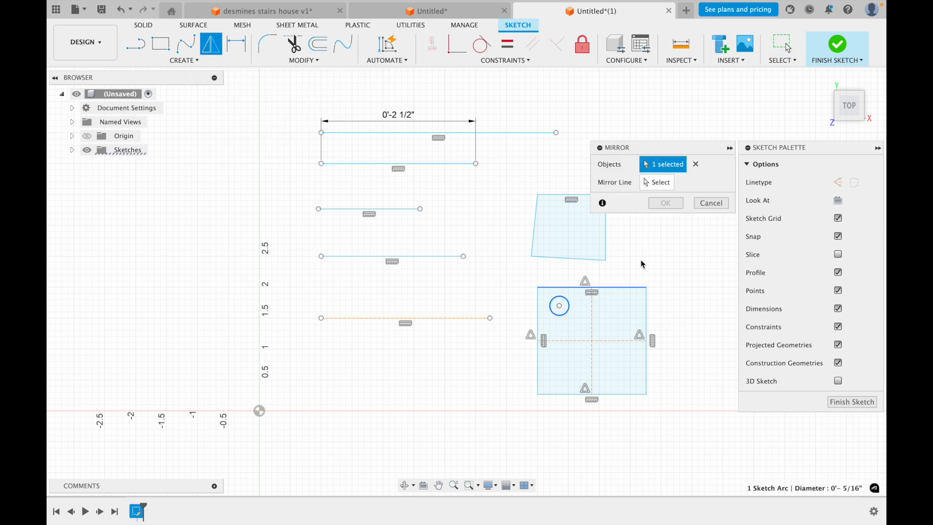
left_click(645, 185)
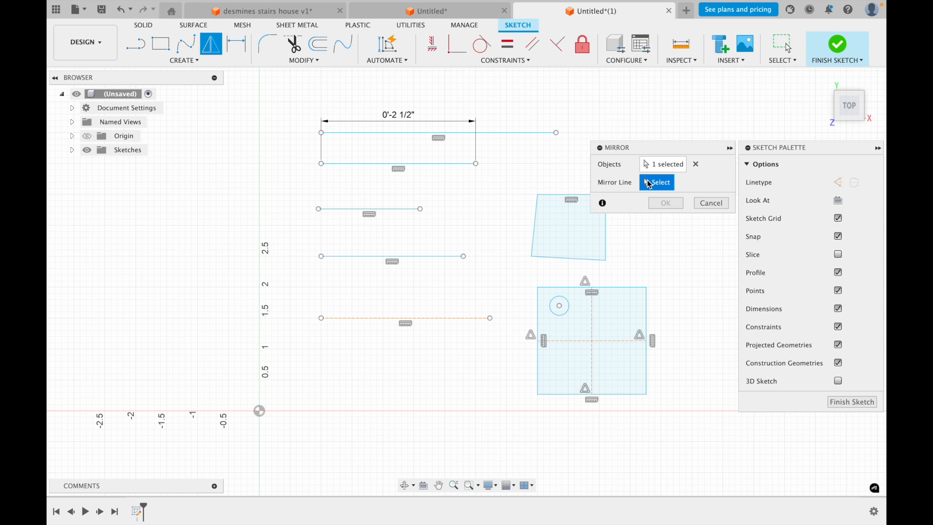
left_click(591, 323)
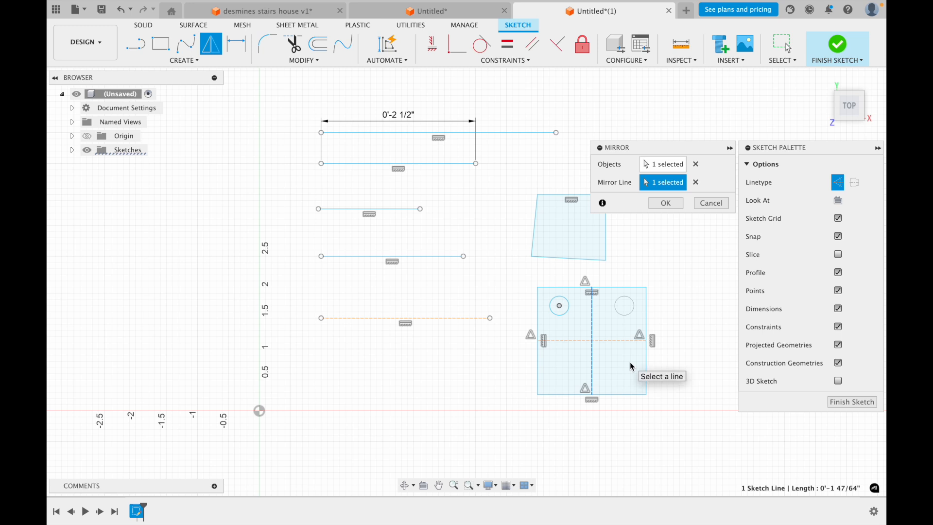
left_click(672, 203)
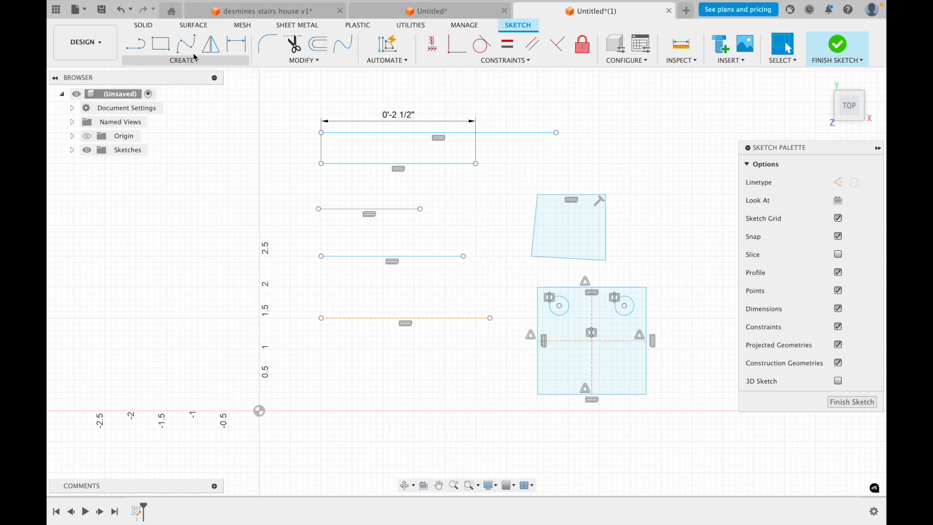
Mirror both upper circles about the horizontal construction centerline into the rectangle's lower half
left_click(207, 48)
left_click(560, 297)
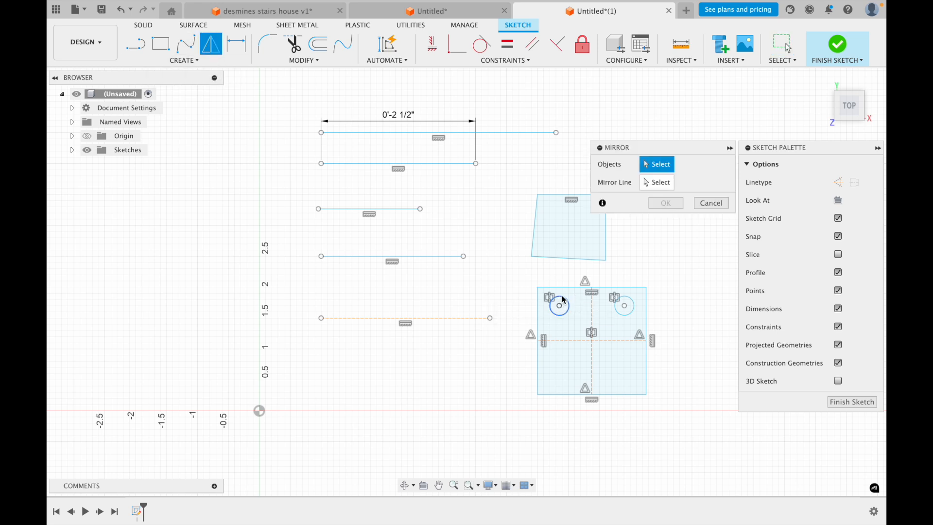
left_click(622, 297)
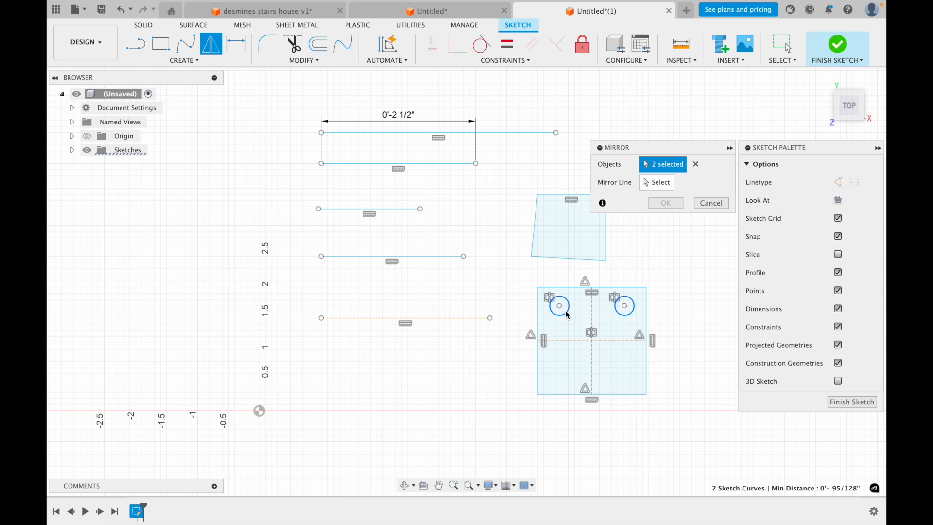
left_click(658, 182)
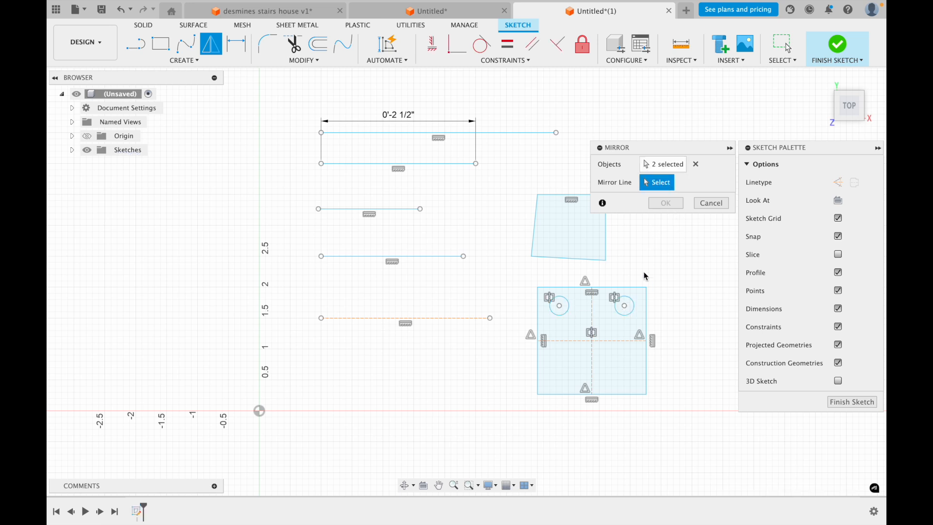
left_click(625, 341)
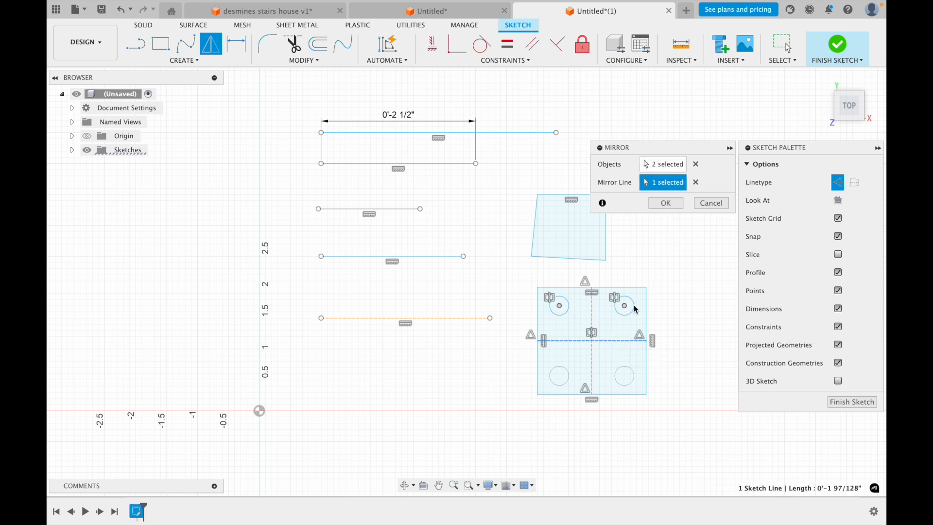
left_click(655, 204)
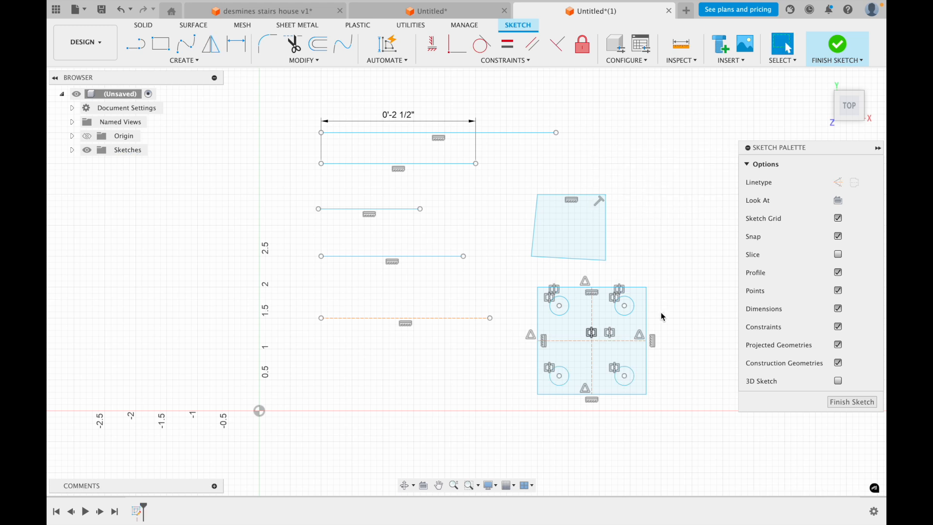
Trim away the vertical and horizontal construction centerlines inside the rectangle
scroll(662, 463, "up", 2)
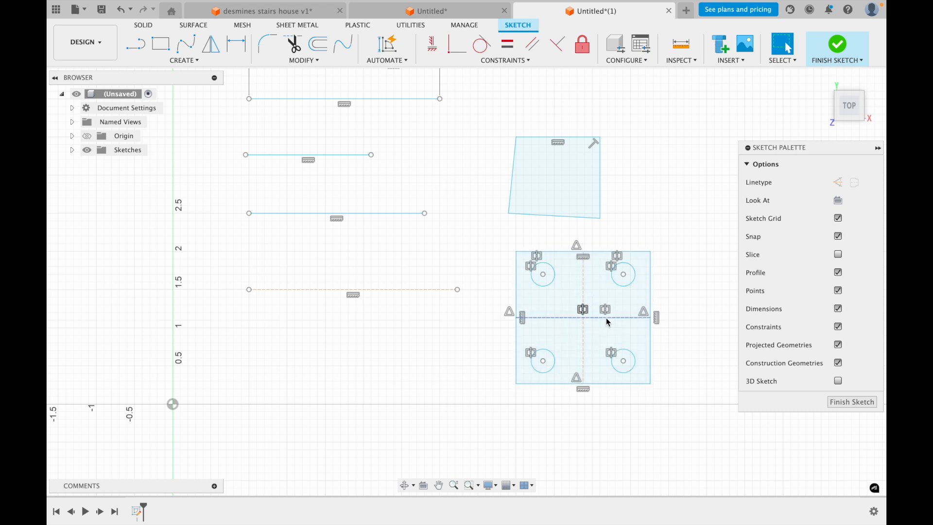
key("t")
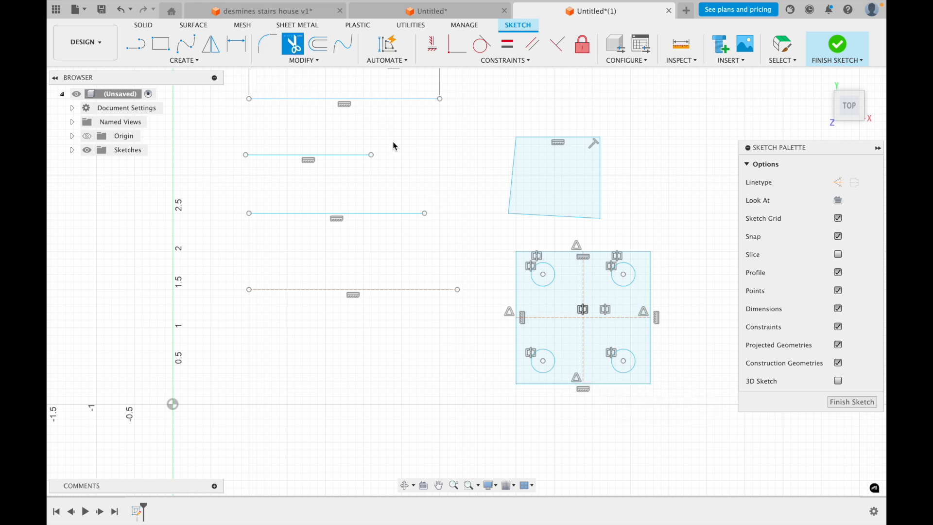
left_click(598, 329)
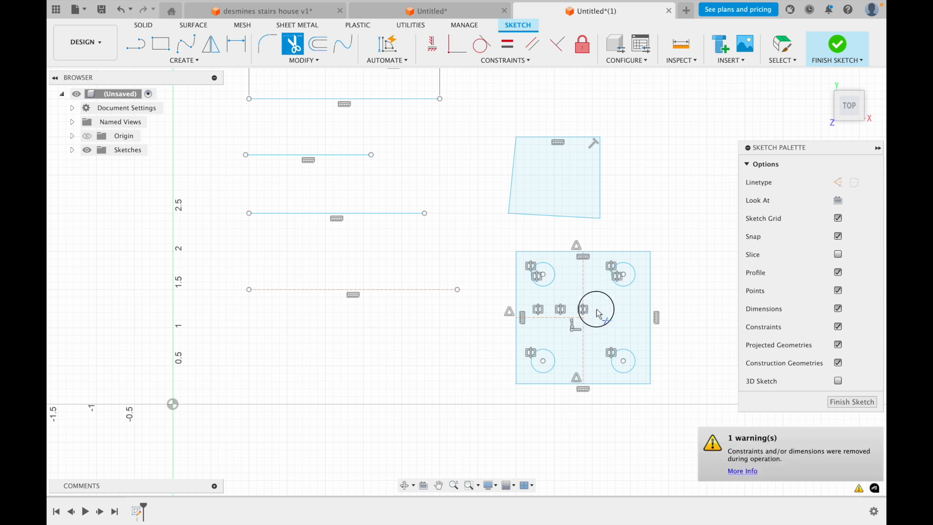
mouse_move(562, 305)
left_mouse_down()
mouse_move(562, 329)
mouse_move(596, 335)
left_mouse_up()
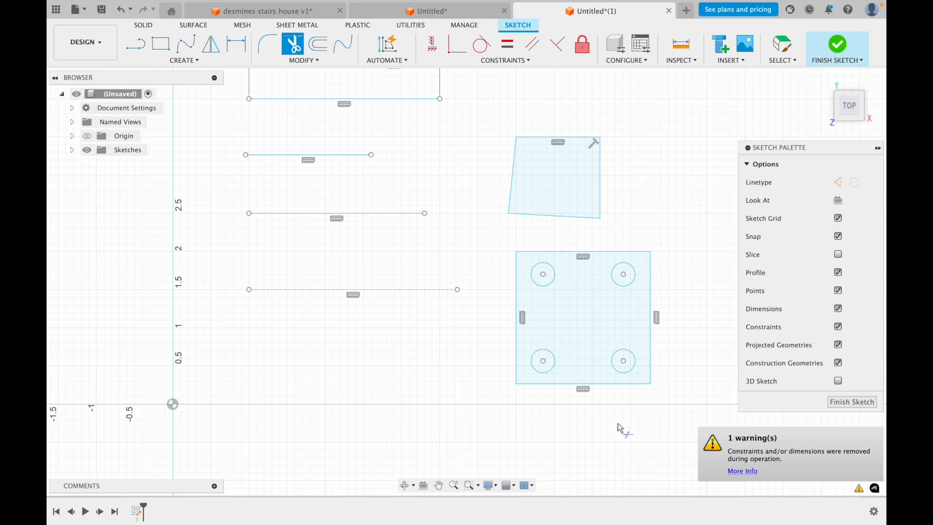
Trim away the rectangle's four sides and all four circles inside it
left_click(645, 251)
mouse_move(622, 287)
left_mouse_down()
mouse_move(672, 252)
mouse_move(613, 383)
mouse_move(530, 385)
mouse_move(494, 347)
mouse_move(553, 250)
mouse_move(561, 299)
left_mouse_up()
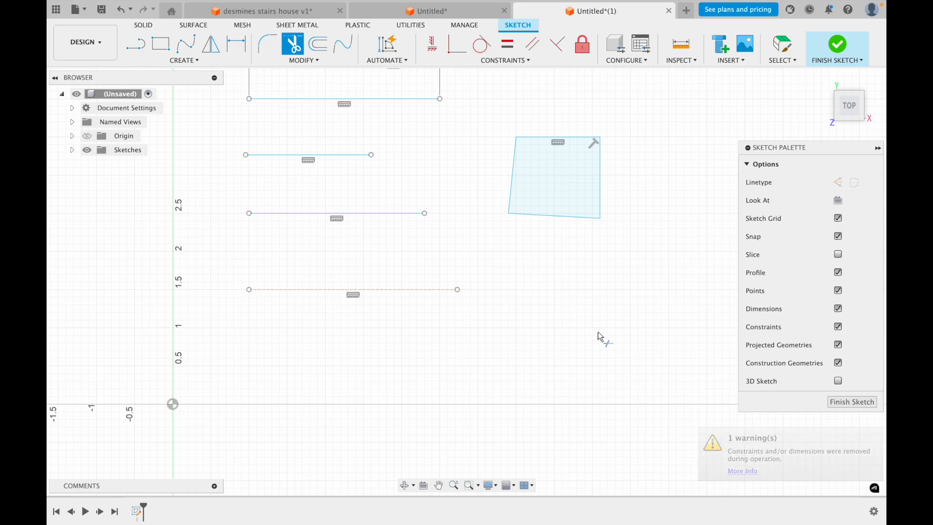
key("Escape")
scroll(515, 323, "down", 5)
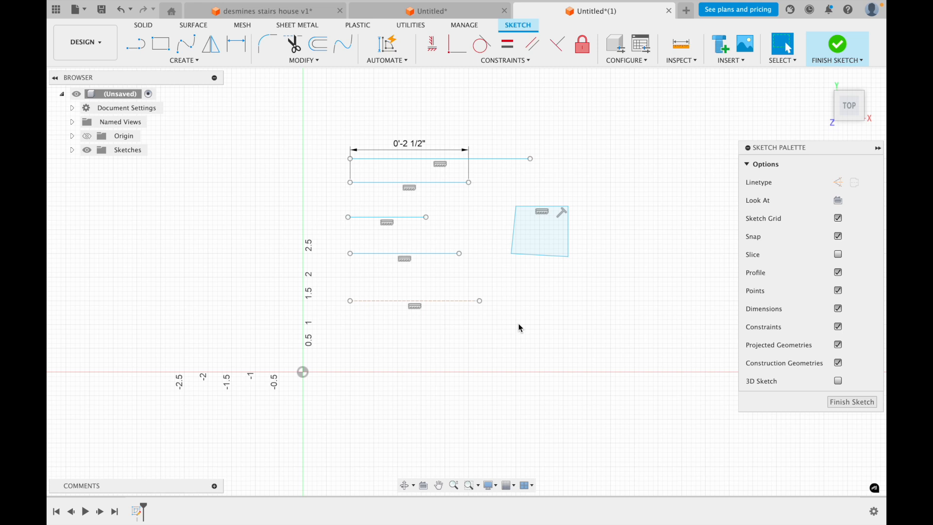
scroll(621, 293, "down", 3)
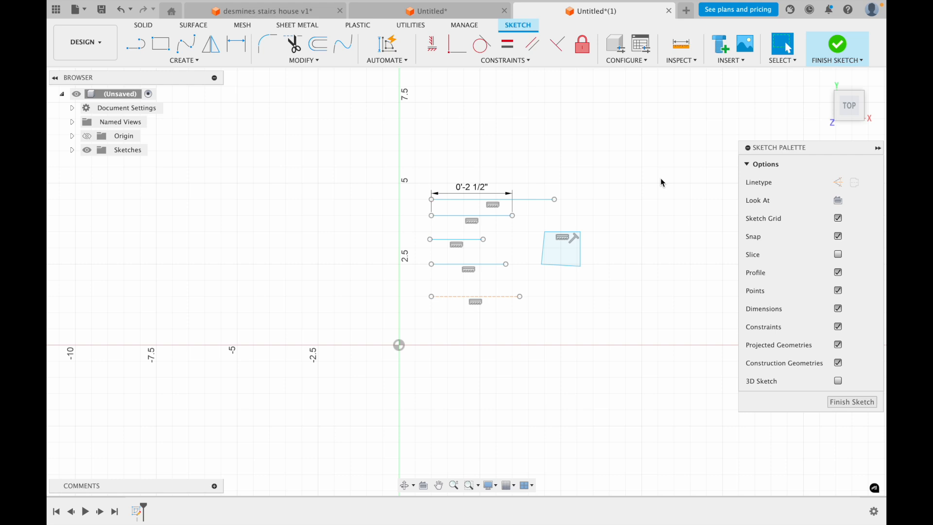
middle_click_drag(631, 194, 500, 267)
scroll(500, 268, "up", 1)
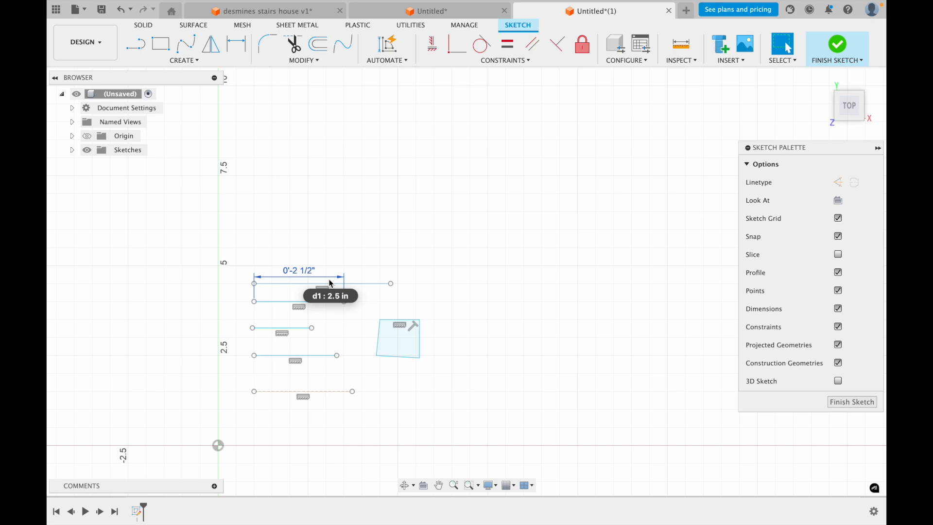
scroll(530, 195, "up", 1)
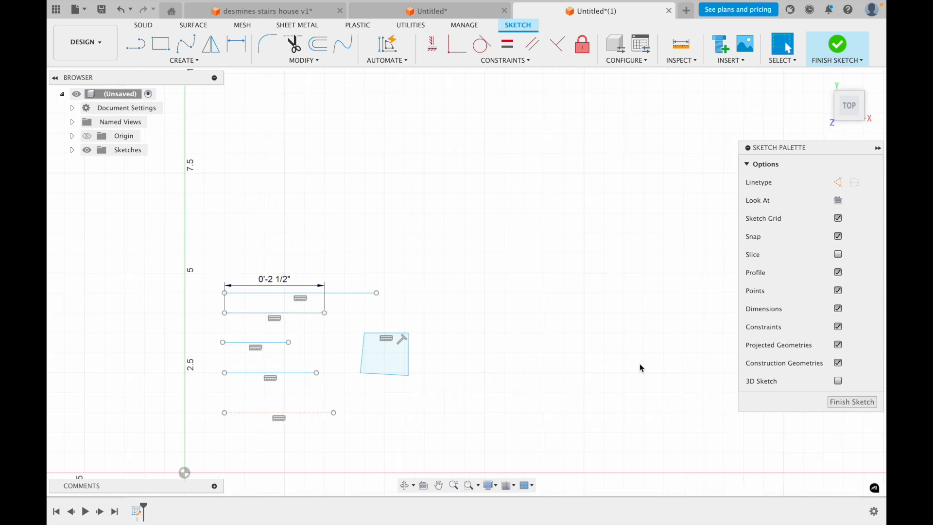
scroll(465, 354, "down", 2)
mouse_move(433, 308)
middle_mouse_down()
mouse_move(542, 197)
mouse_move(510, 292)
middle_mouse_up()
scroll(534, 189, "up", 1)
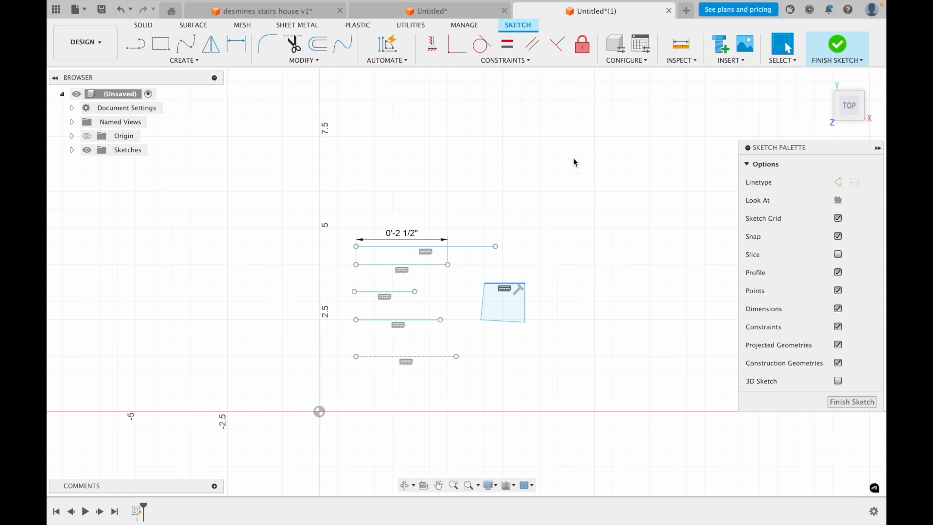
Switch to the document with the four-hole plate, and to the stairs house document, and examine both finished models from several sides
left_click(470, 11)
middle_click_drag(555, 339, 504, 311, "shift")
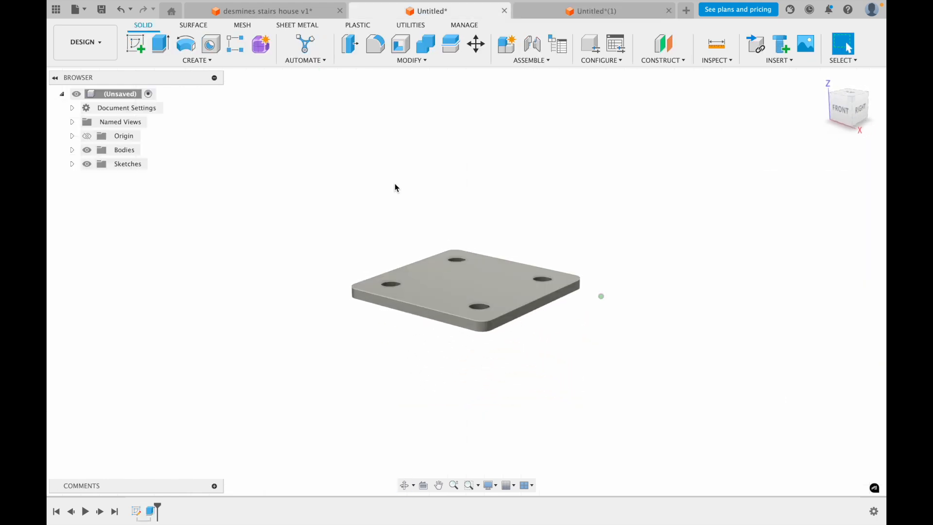
left_click(210, 11)
middle_click_drag(531, 303, 485, 261, "shift")
scroll(488, 325, "up", 5)
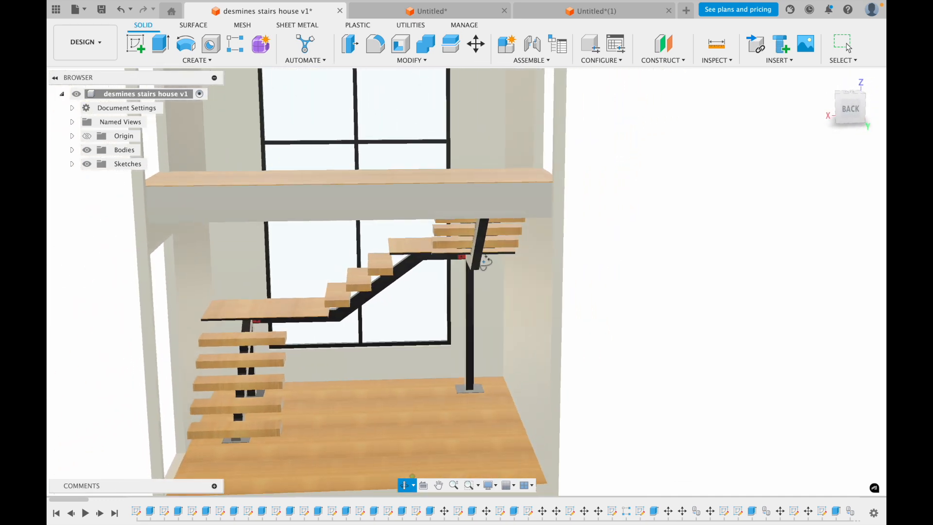
middle_click_drag(438, 312, 546, 230)
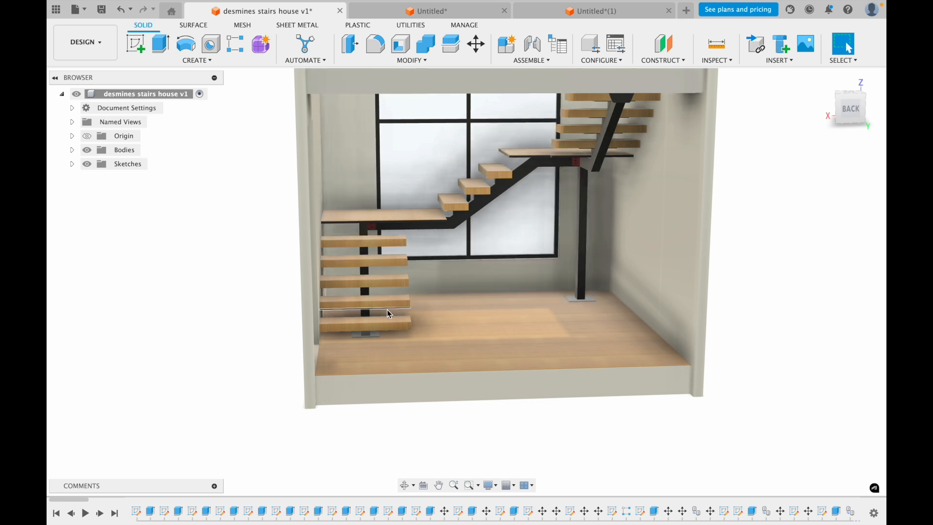
middle_click_drag(567, 240, 610, 304, "shift")
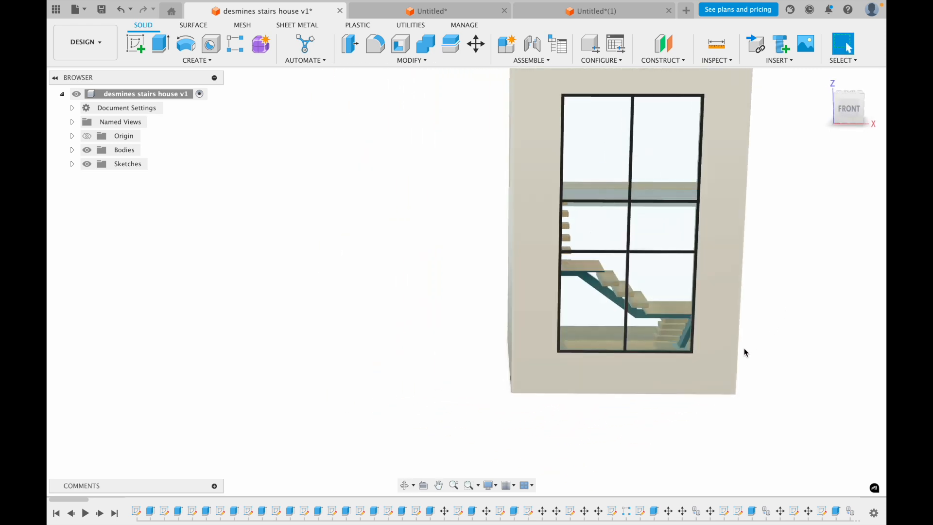
middle_click_drag(476, 343, 377, 386)
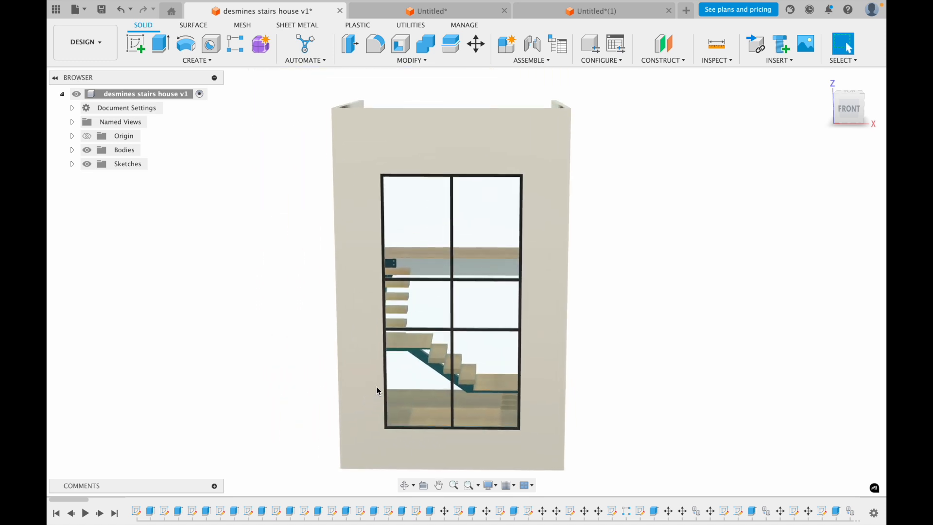
scroll(377, 386, "down", 2)
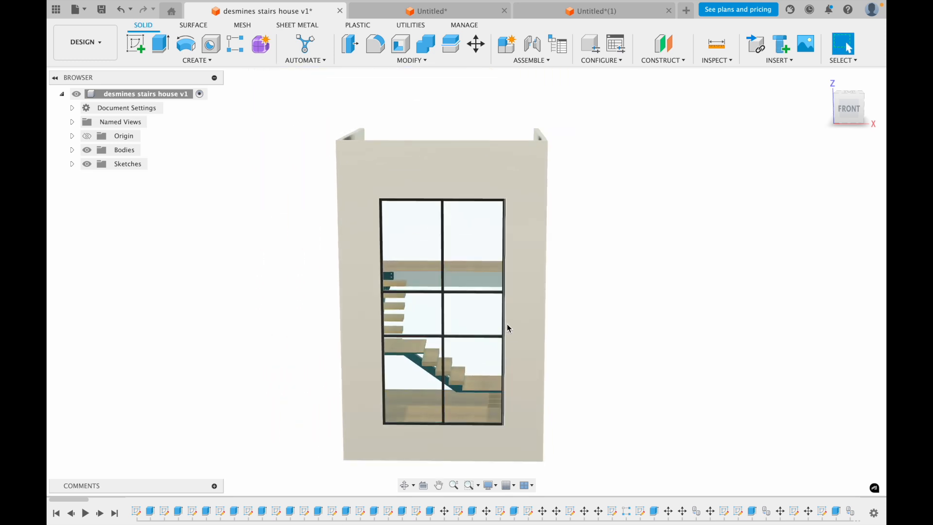
middle_click_drag(587, 273, 543, 286, "shift")
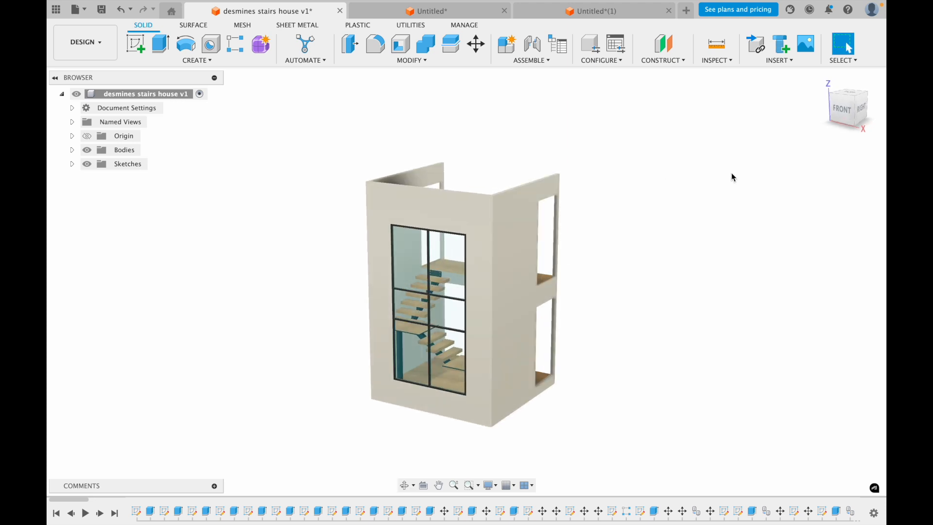